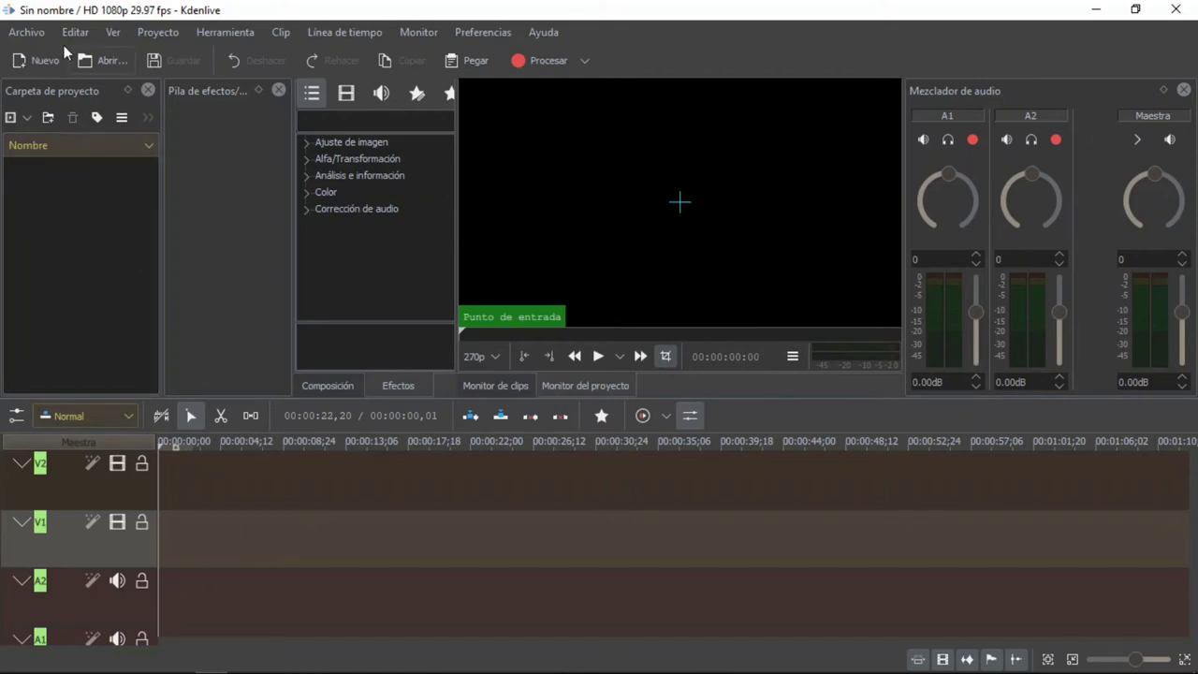
Check the primary and fallback languages in the application language settings, leaving them as they are.
click(544, 31)
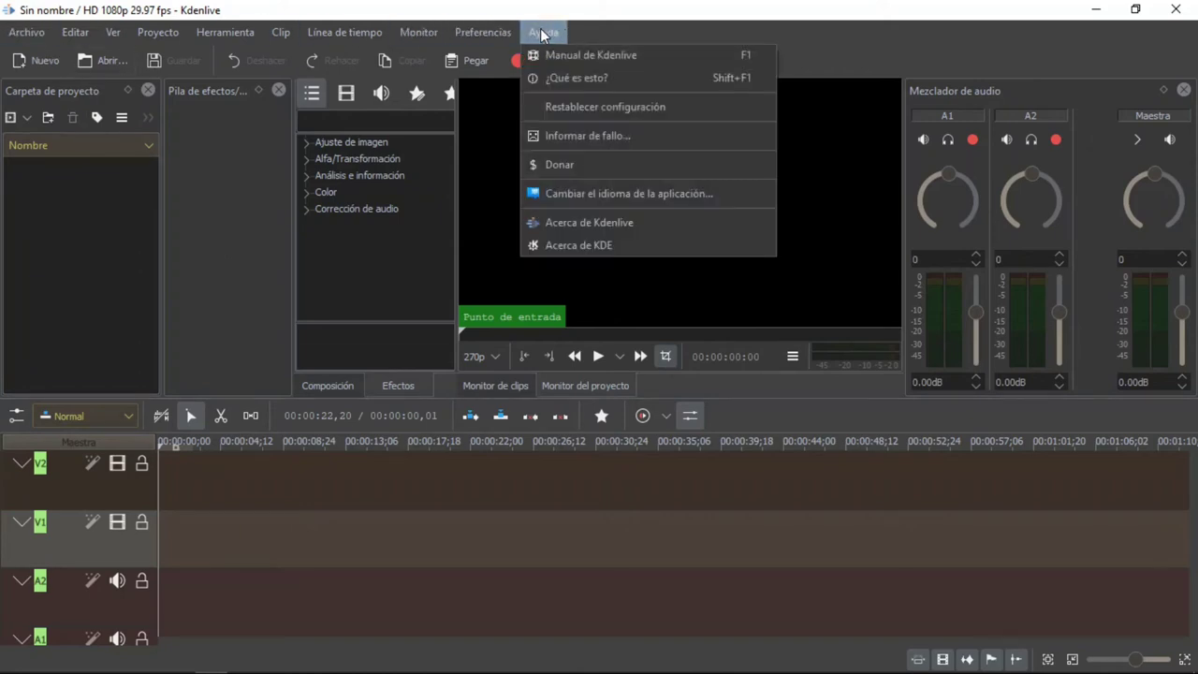
click(636, 196)
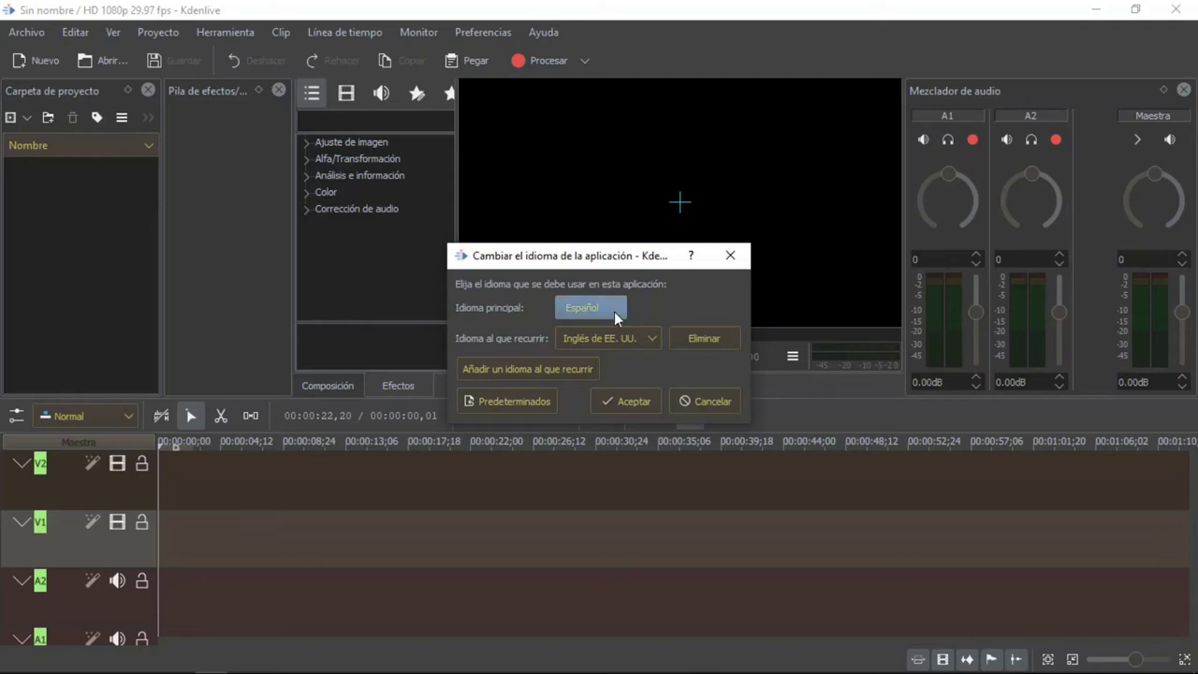
click(700, 405)
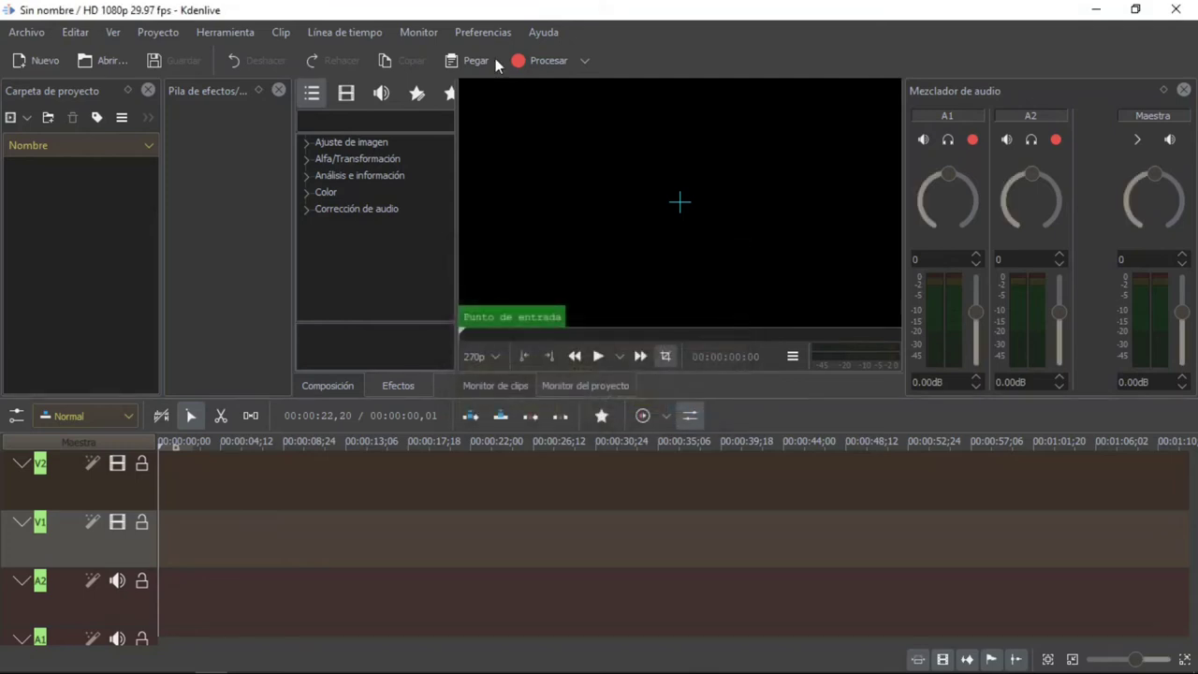
Look through the color themes available for the interface without switching theme.
click(481, 35)
mouse_move(547, 123)
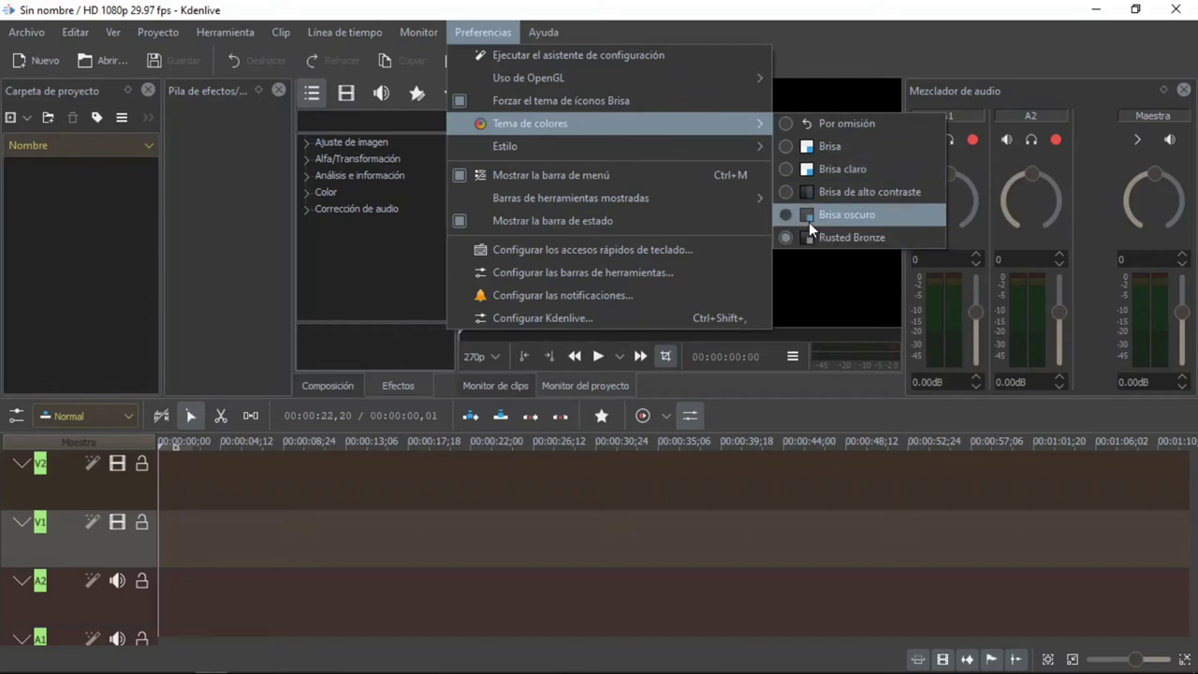
click(502, 35)
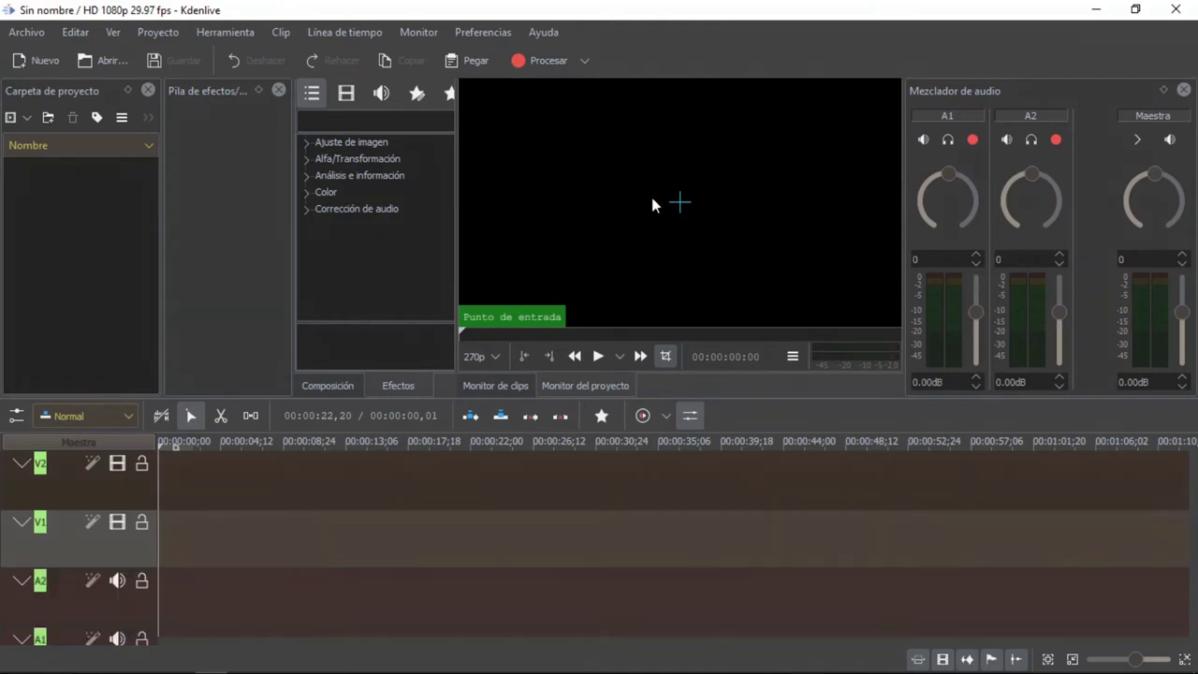
Browse the video and audio effect lists and view the Balance de blancos description in the Color category.
mouse_move(864, 332)
click(345, 95)
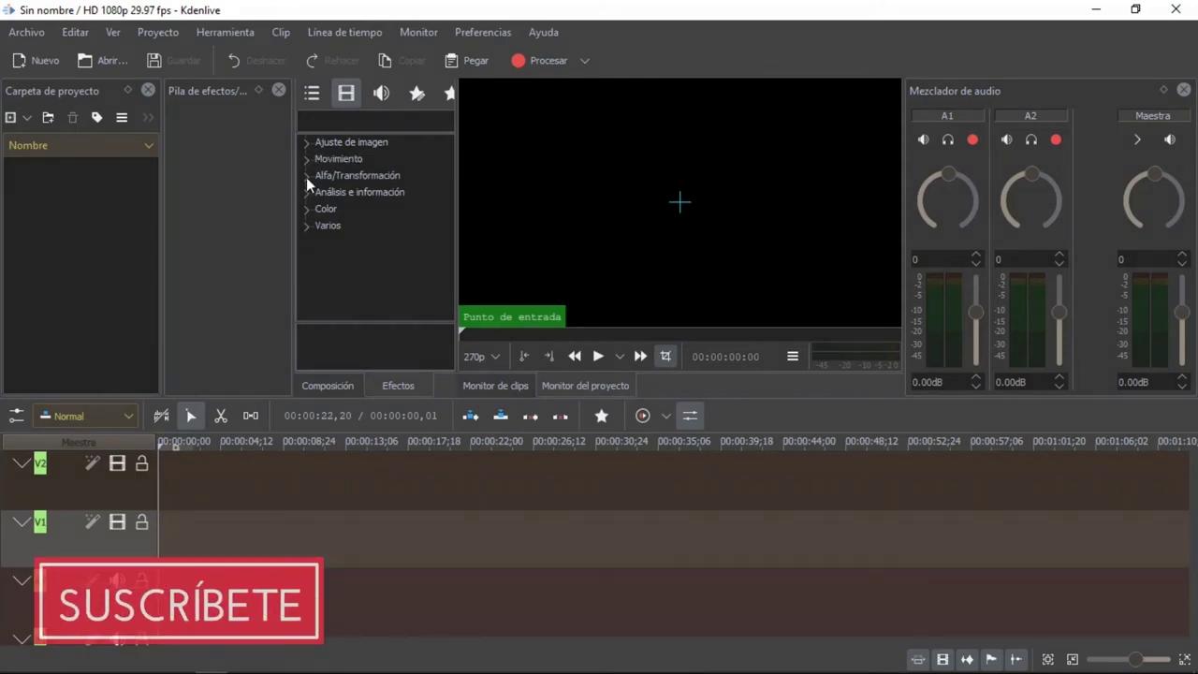
click(383, 93)
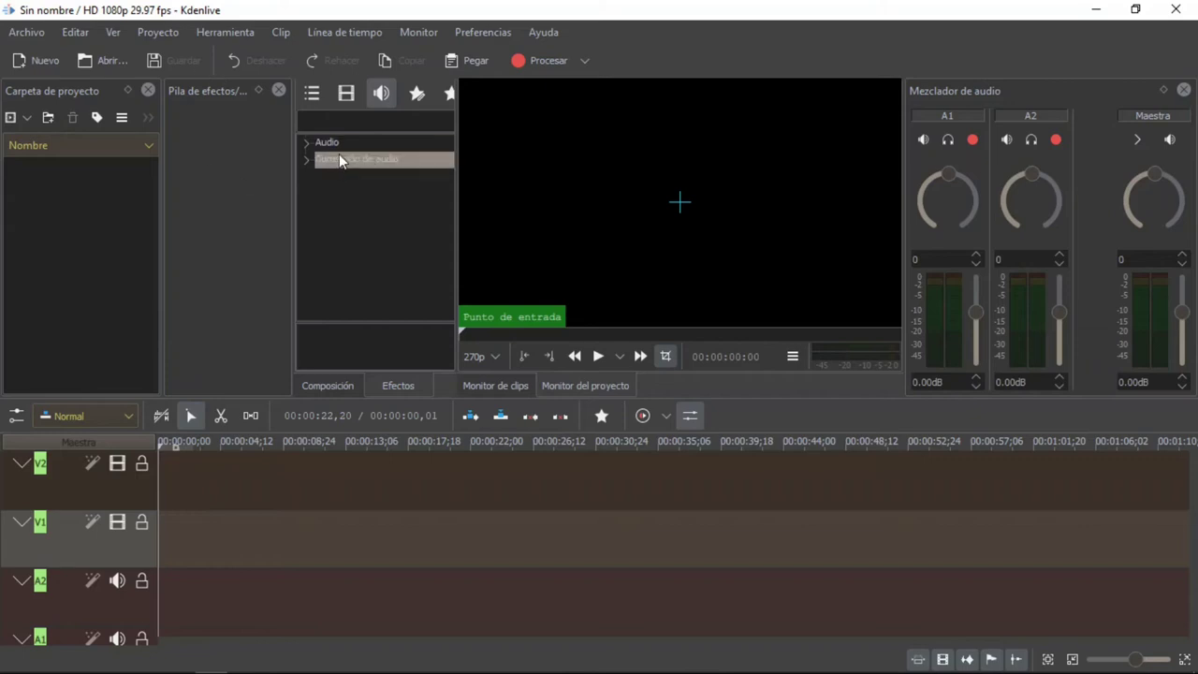
click(349, 96)
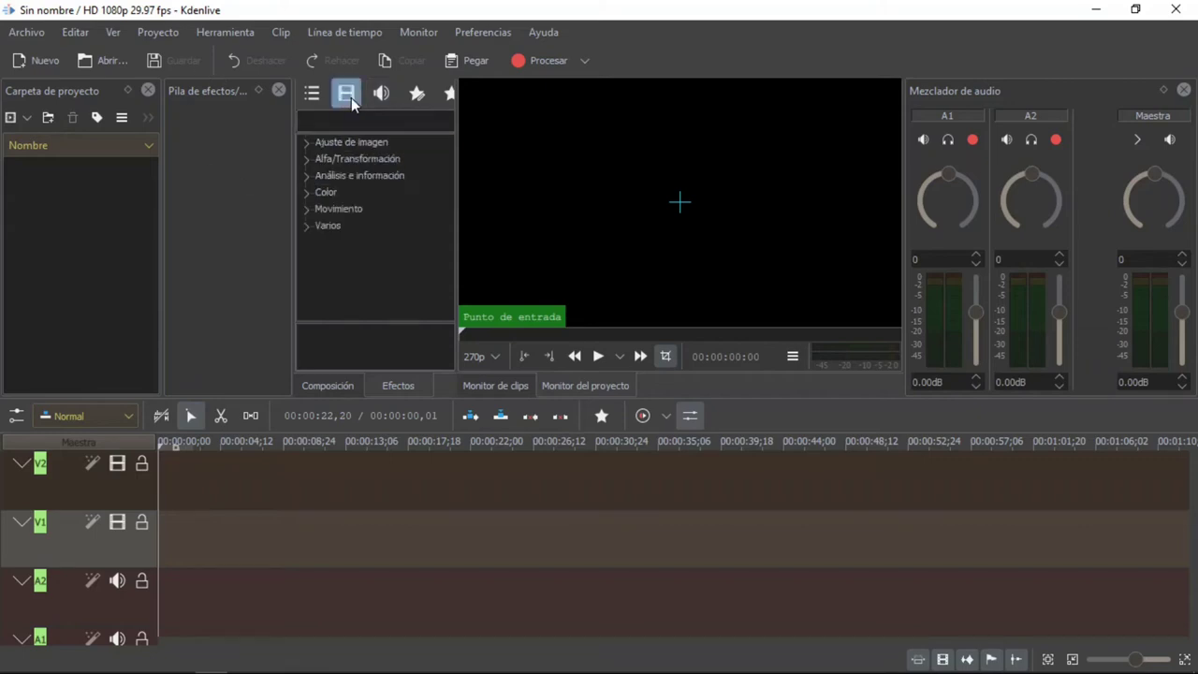
click(326, 191)
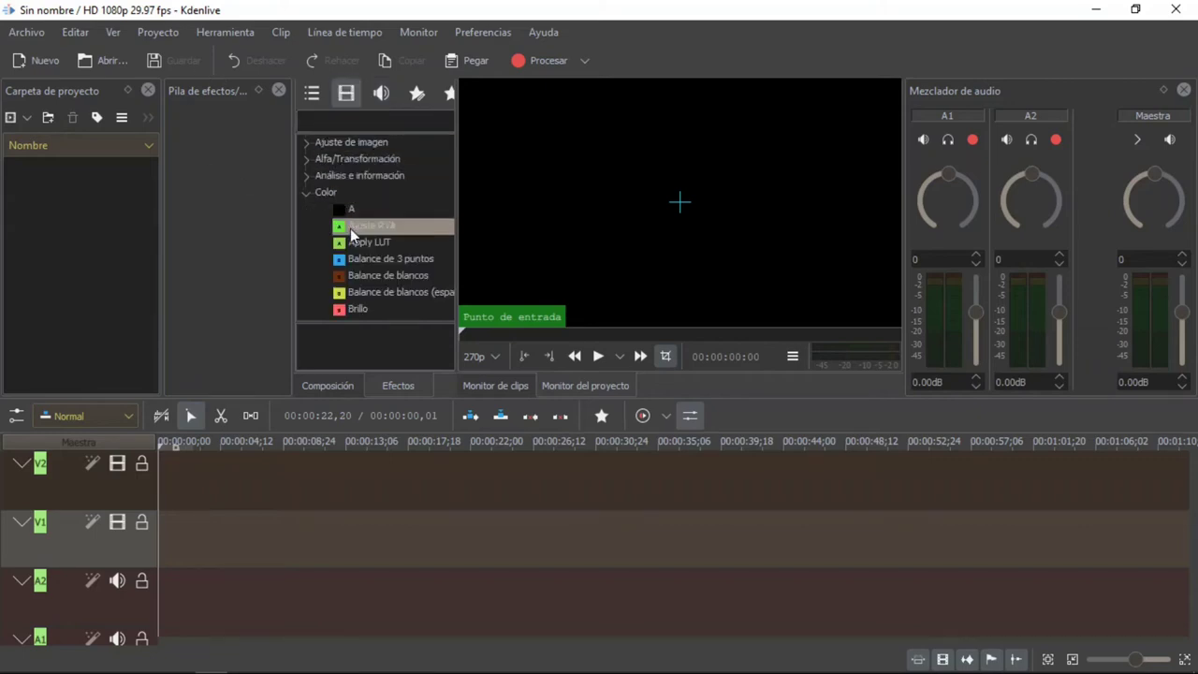
click(364, 275)
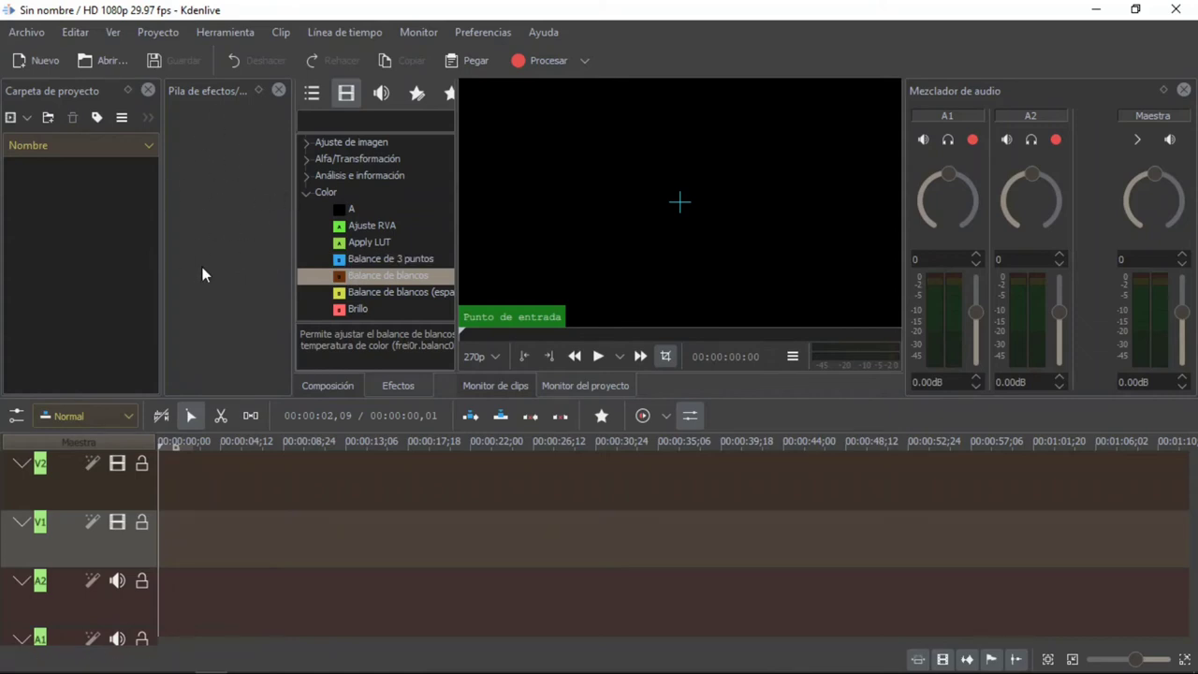
click(306, 192)
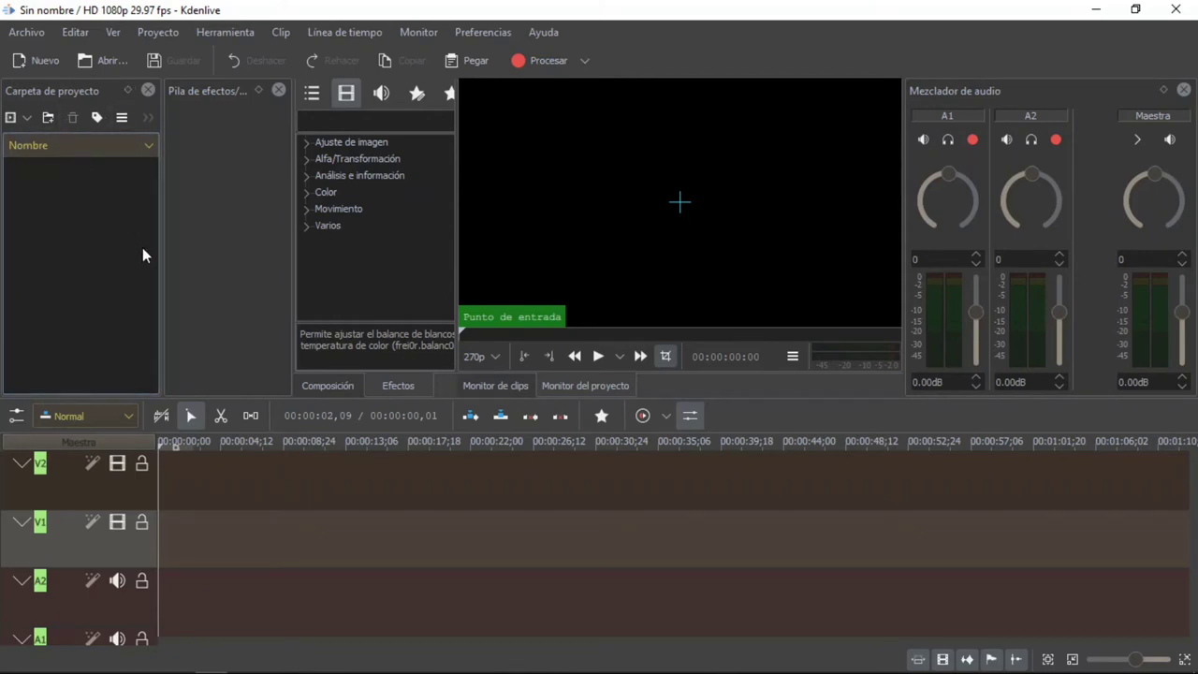
Resize the project bin, effect stack, effects list and monitor panels, and adjust the timeline's height.
mouse_move(294, 207)
mouse_down()
mouse_move(305, 206)
mouse_move(271, 204)
mouse_move(279, 214)
mouse_up()
drag(458, 221, 501, 240)
drag(268, 396, 262, 474)
drag(267, 423, 289, 352)
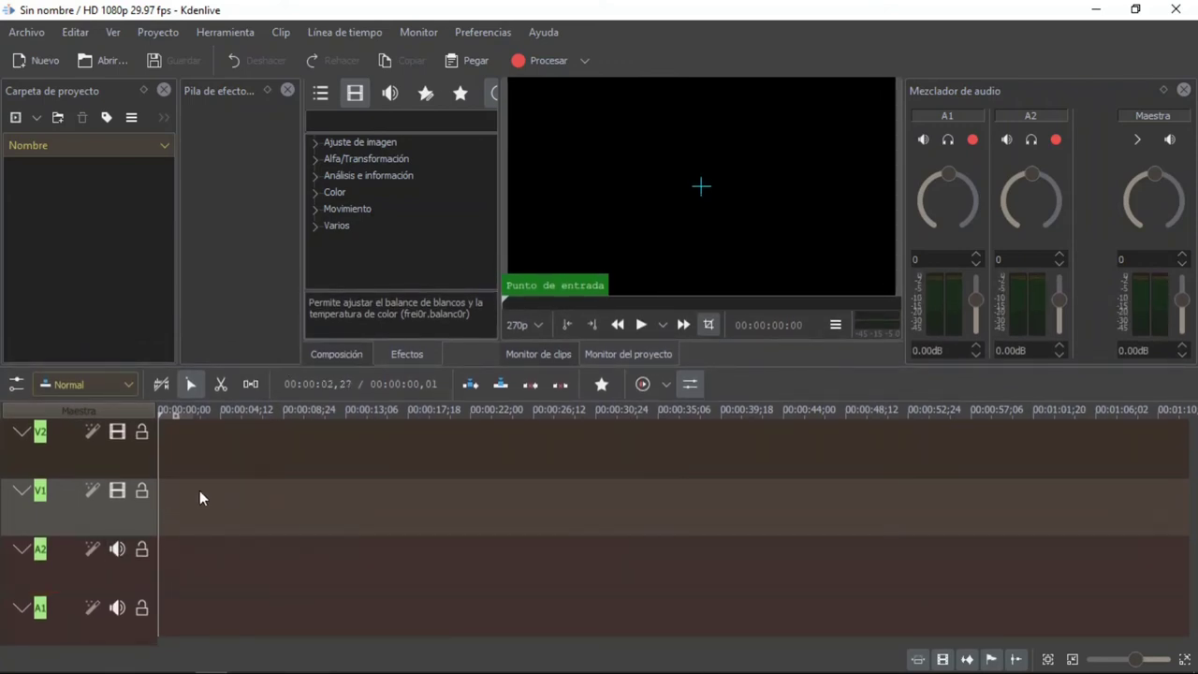
Collapse timeline tracks V2, V1, A2 and A1.
click(22, 436)
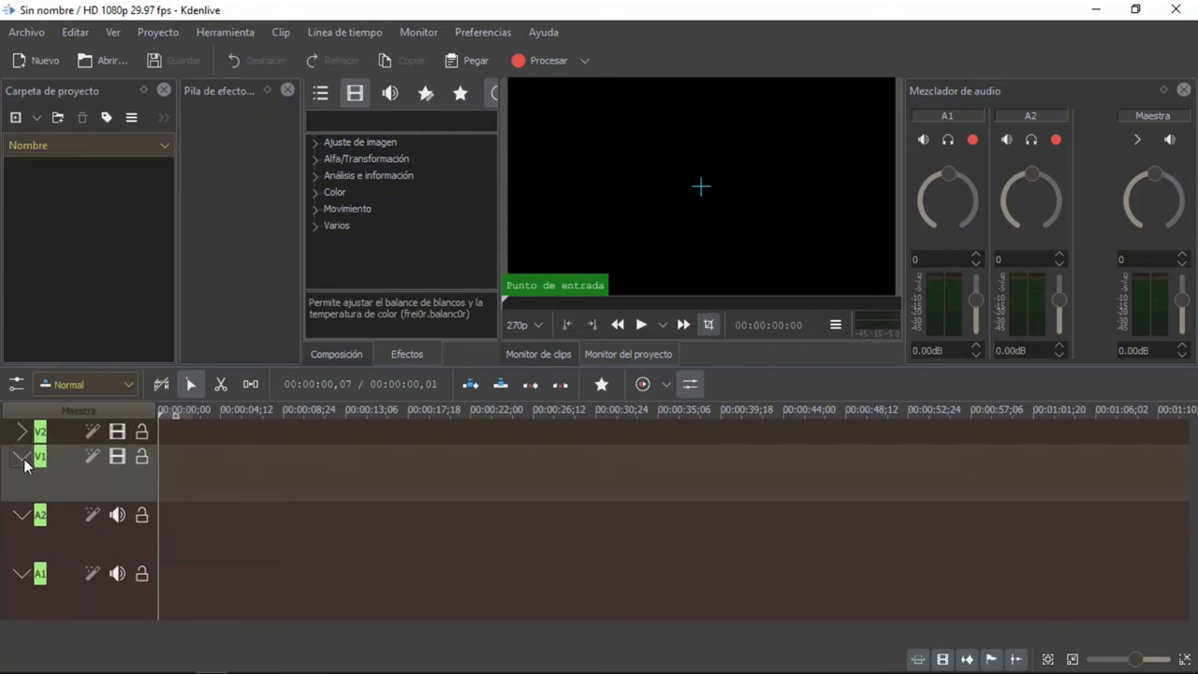
click(23, 459)
click(20, 482)
click(22, 505)
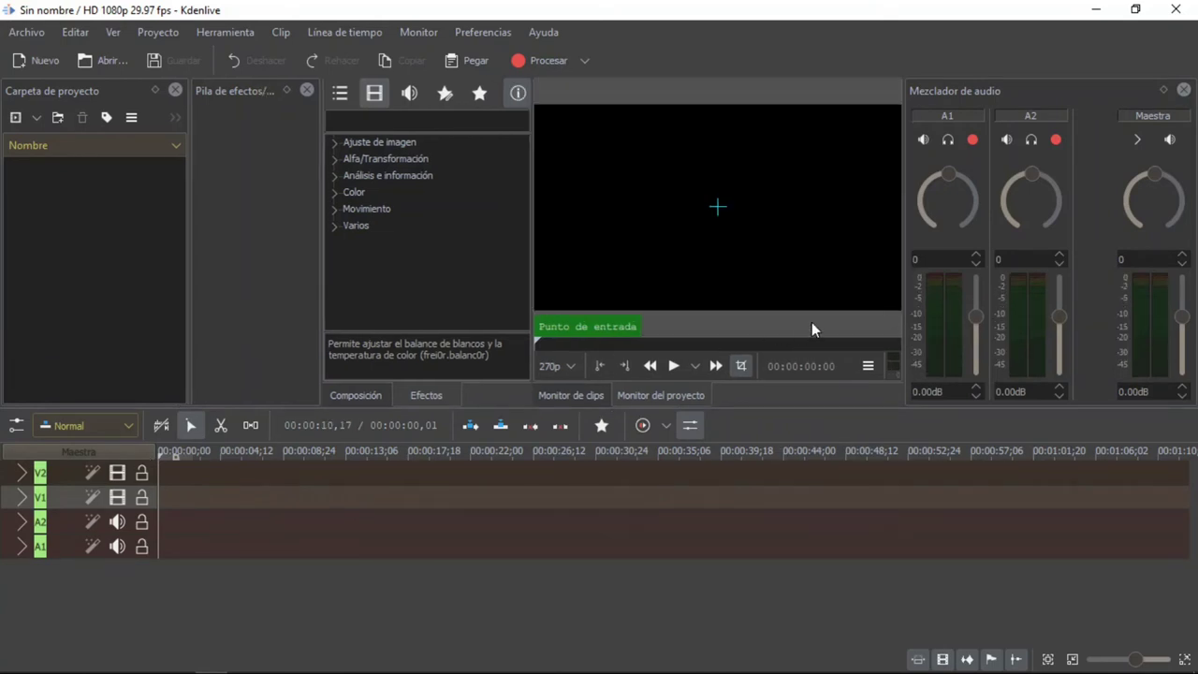
Toggle the audio mixer on and off, leaving it hidden.
click(692, 428)
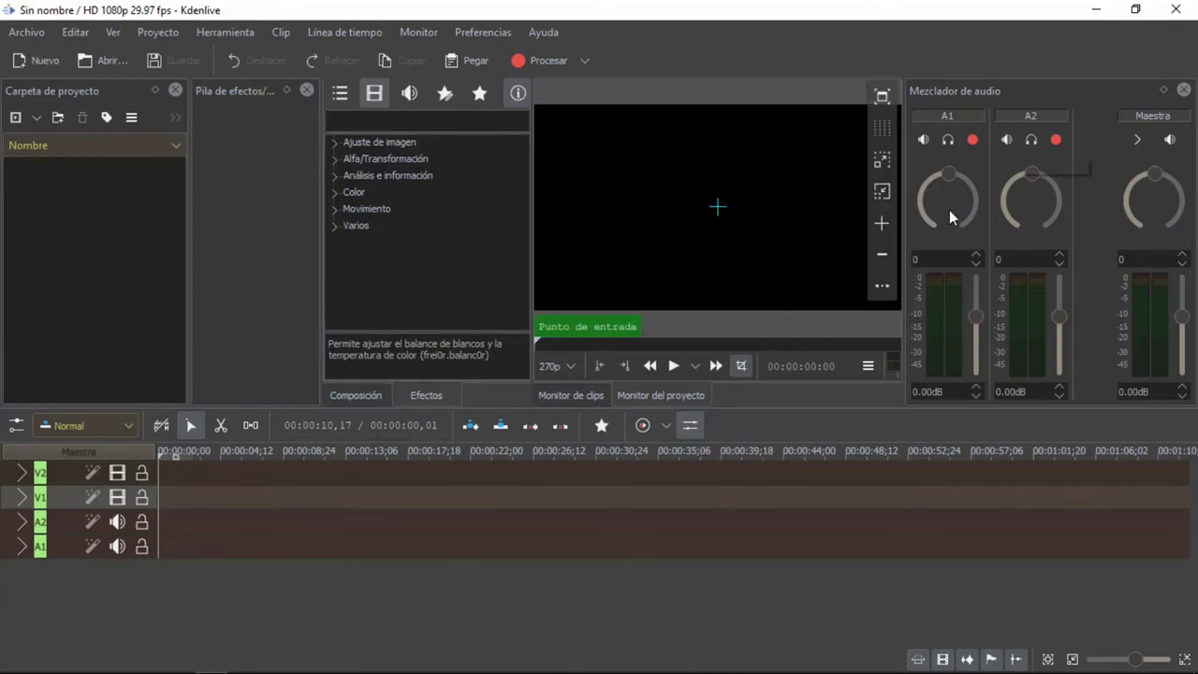
click(691, 426)
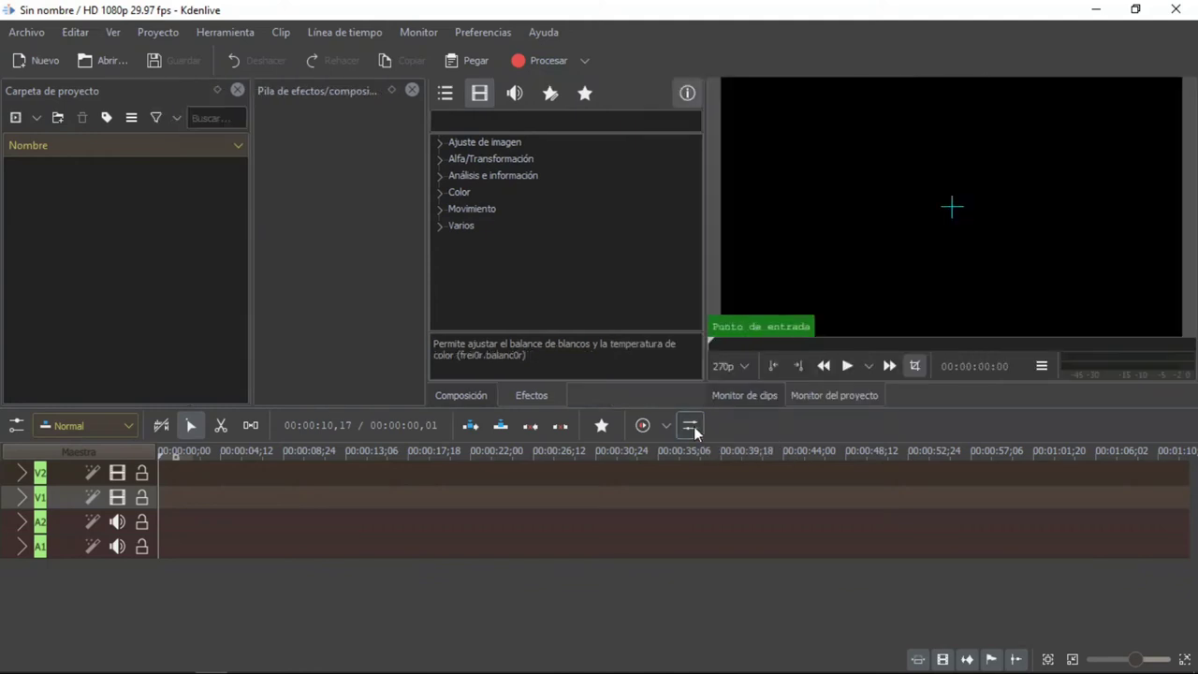
click(691, 426)
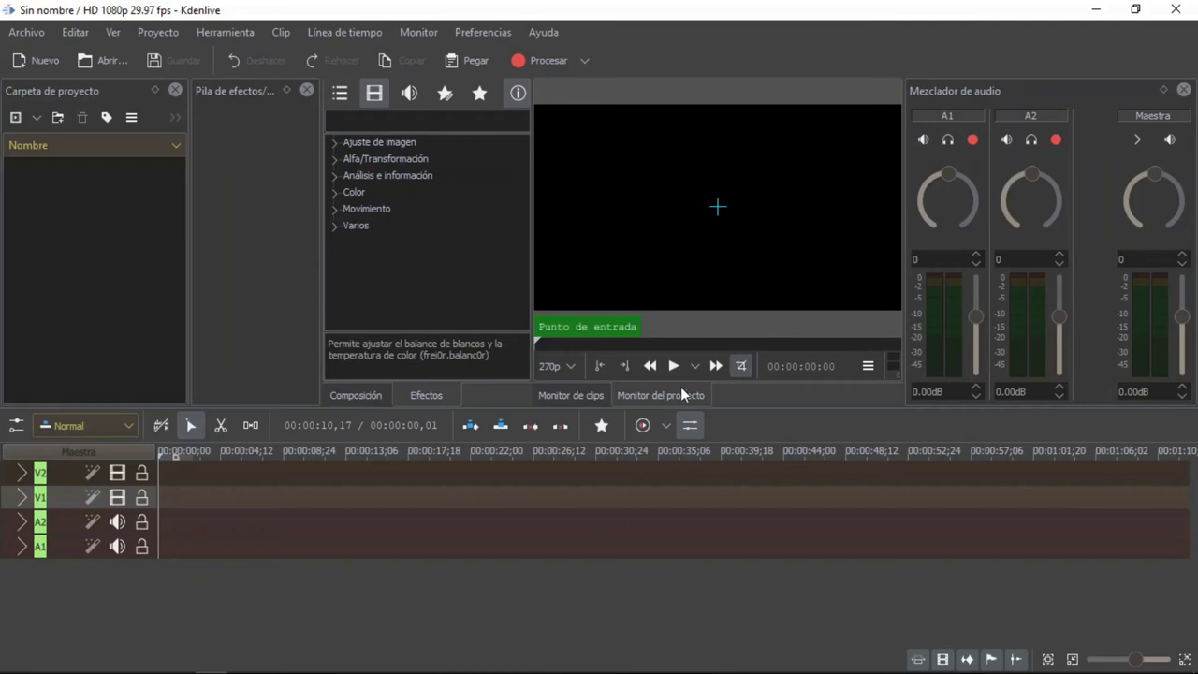
click(689, 425)
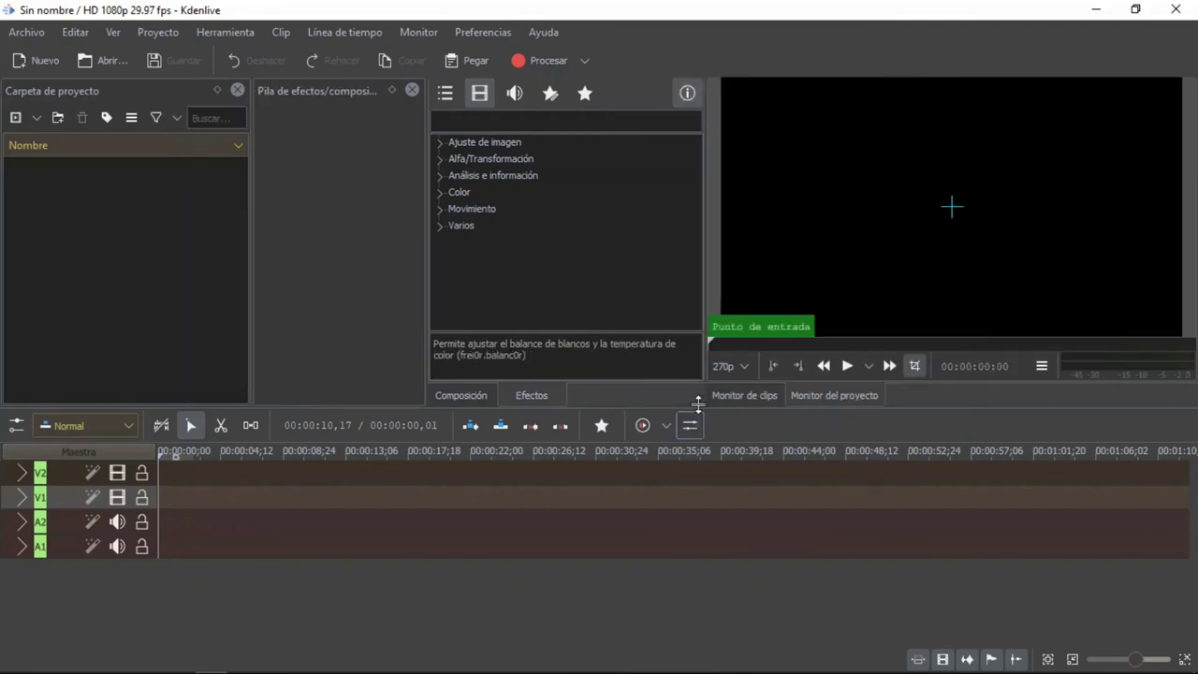
Undock the effect/composition stack, dock it between the effects list and the monitor, and adjust the surrounding panel widths.
click(391, 90)
mouse_move(371, 69)
mouse_down()
mouse_move(404, 190)
mouse_move(542, 129)
mouse_move(664, 37)
mouse_move(714, 35)
mouse_move(447, 141)
mouse_move(359, 142)
mouse_move(695, 113)
mouse_move(380, 90)
mouse_up()
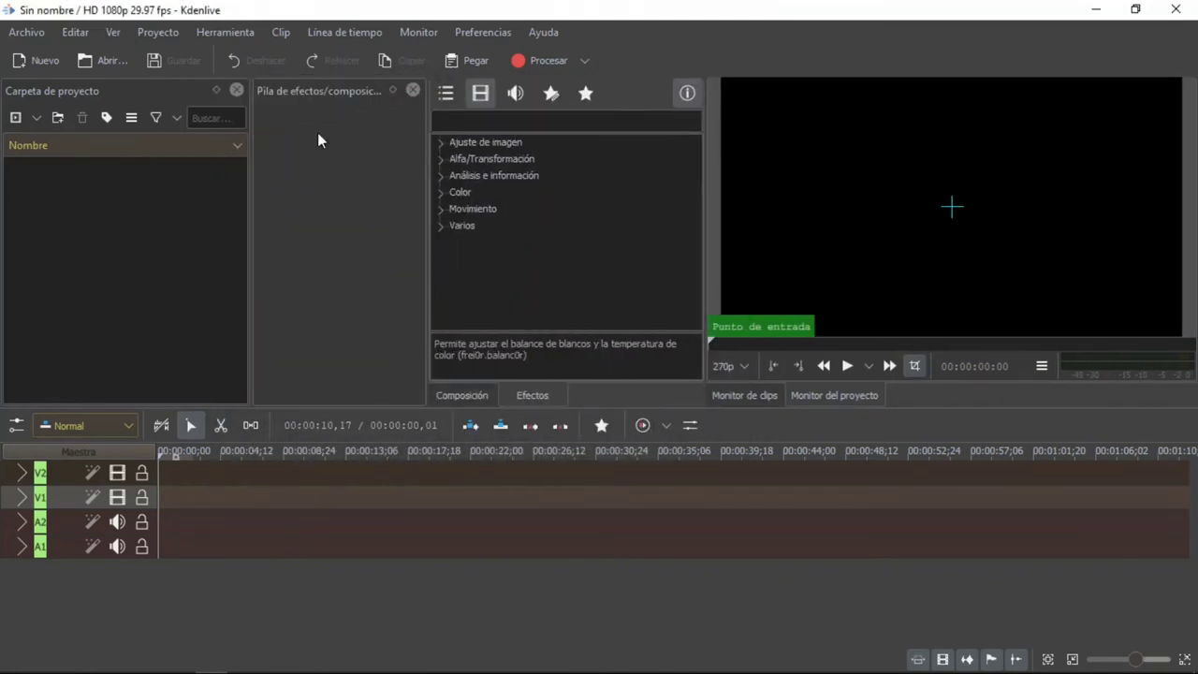
click(394, 91)
drag(364, 72, 656, 82)
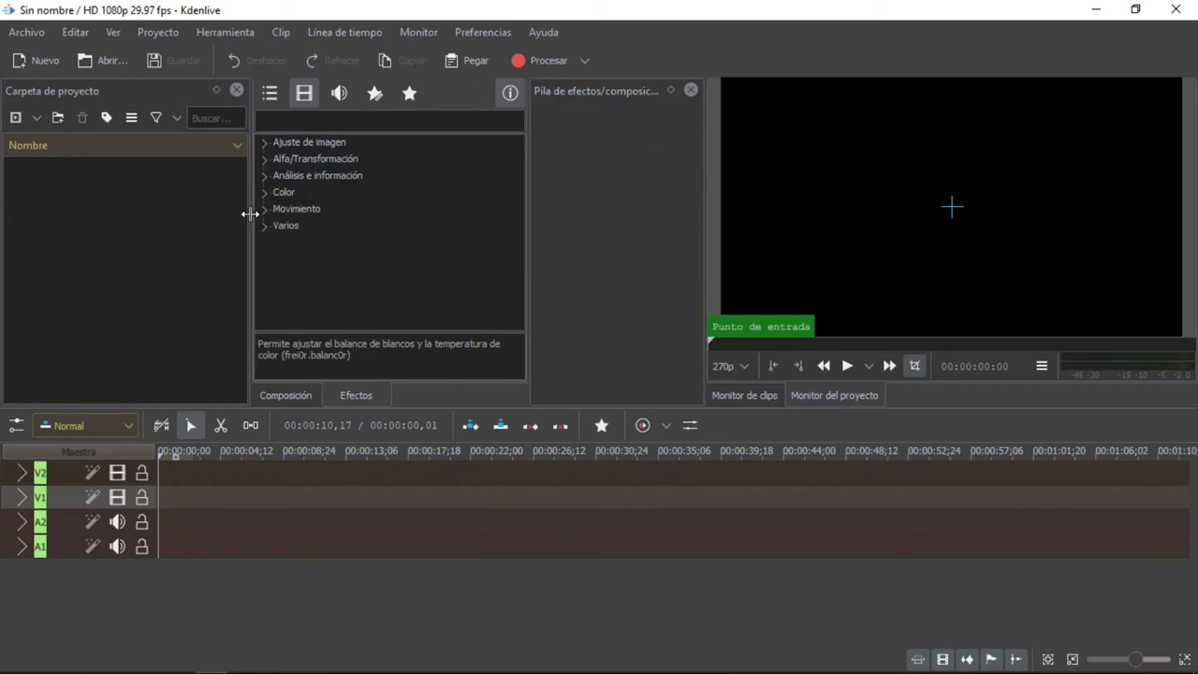
drag(250, 213, 220, 214)
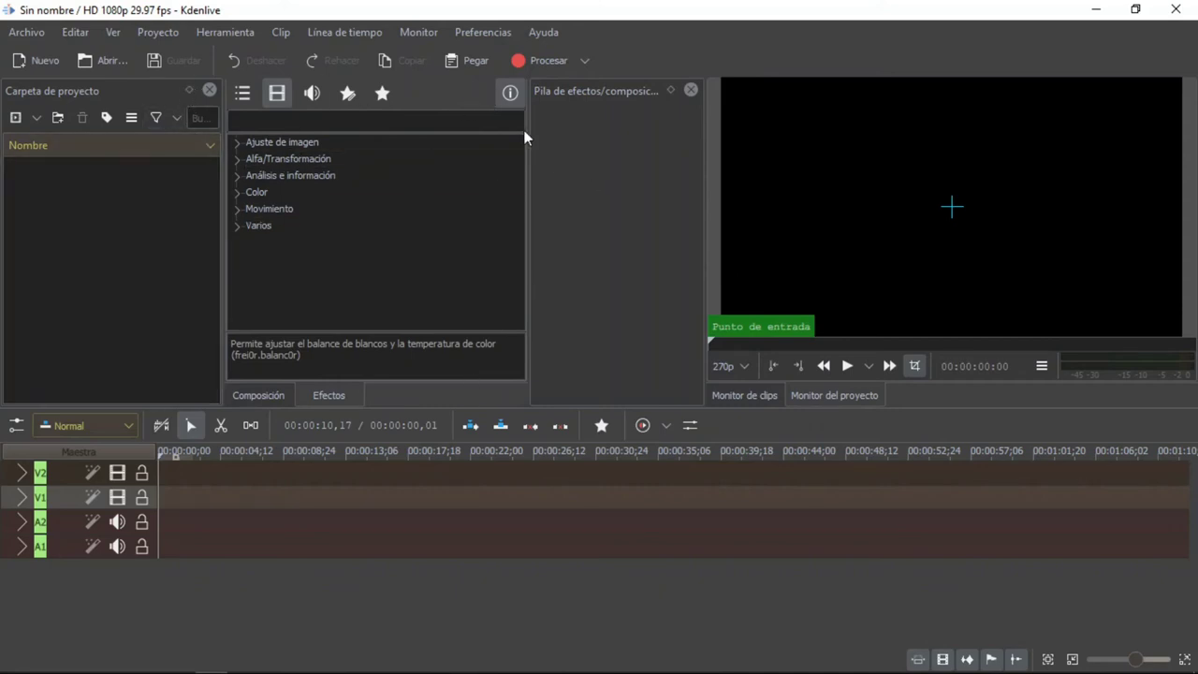
drag(712, 142, 686, 175)
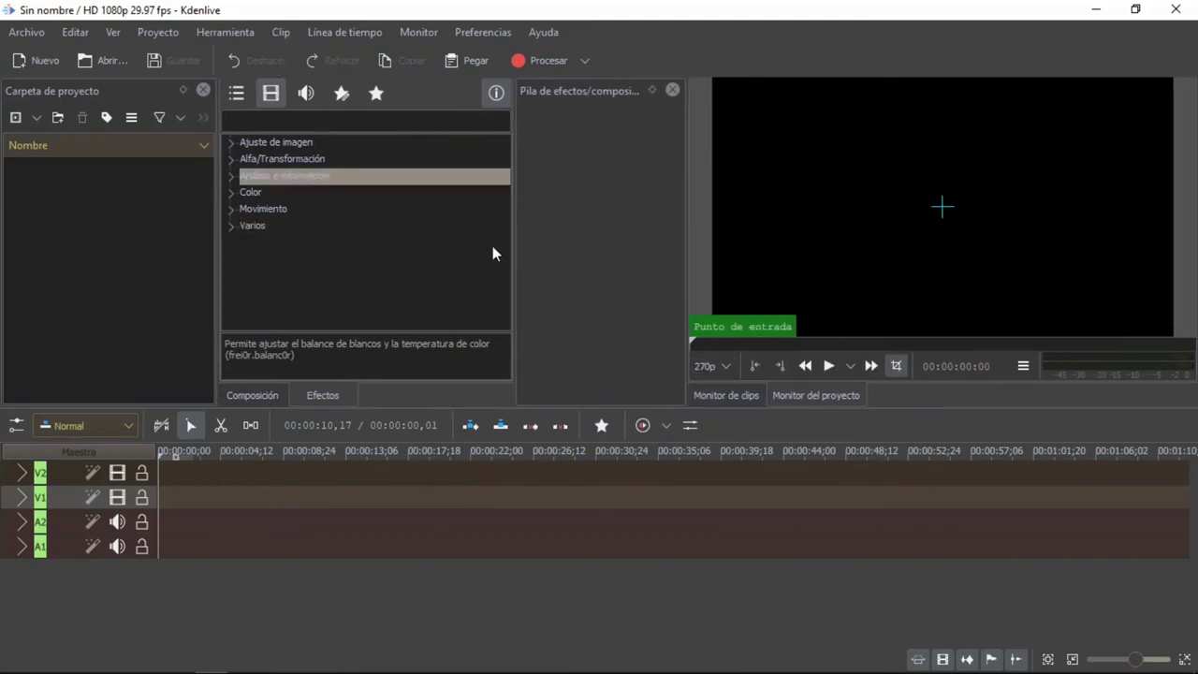
Review the clip monitor's preview resolution options, keeping 270p.
click(727, 368)
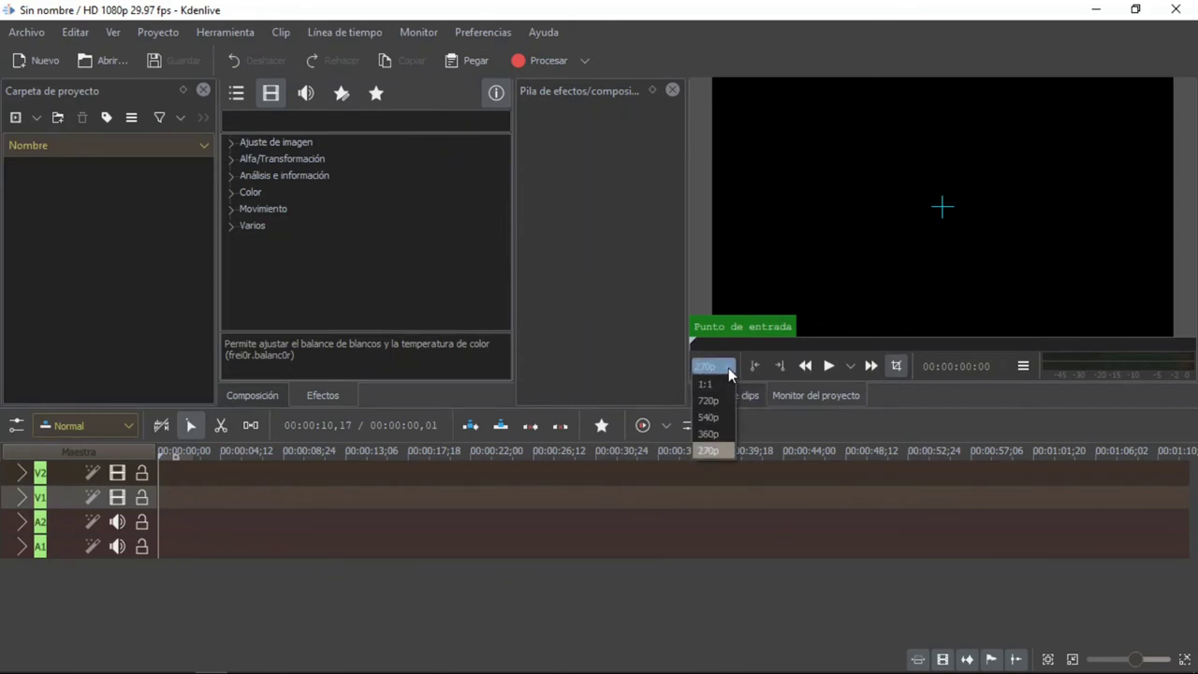
click(728, 367)
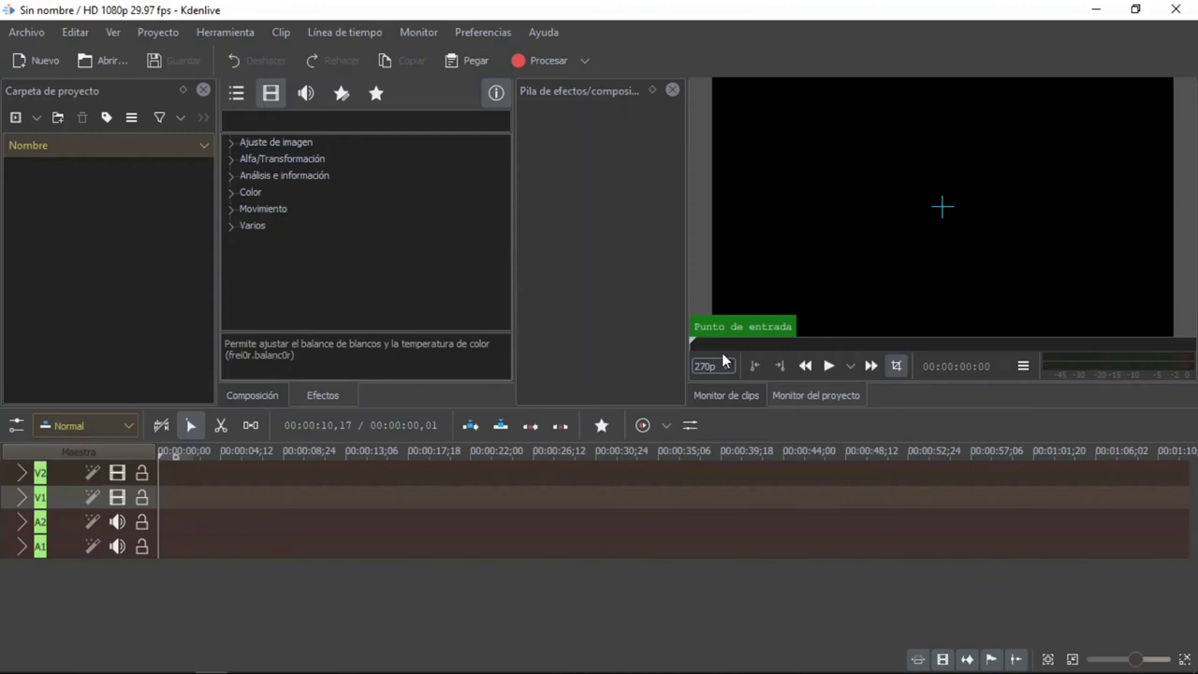
click(723, 368)
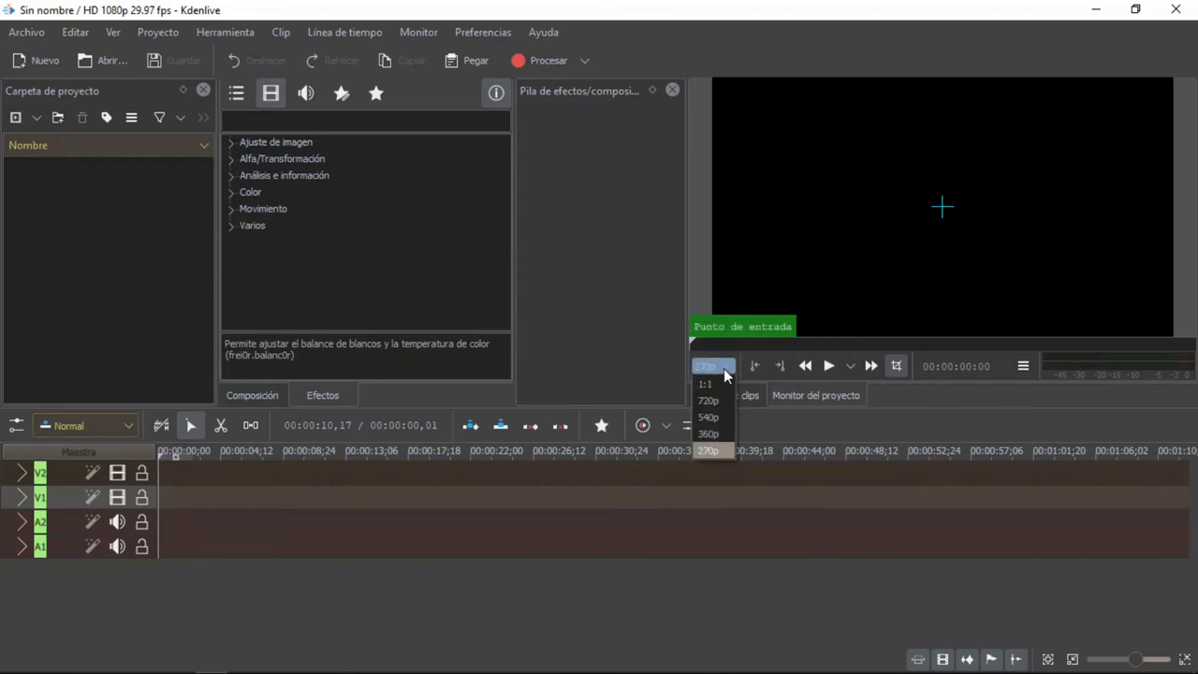
click(708, 450)
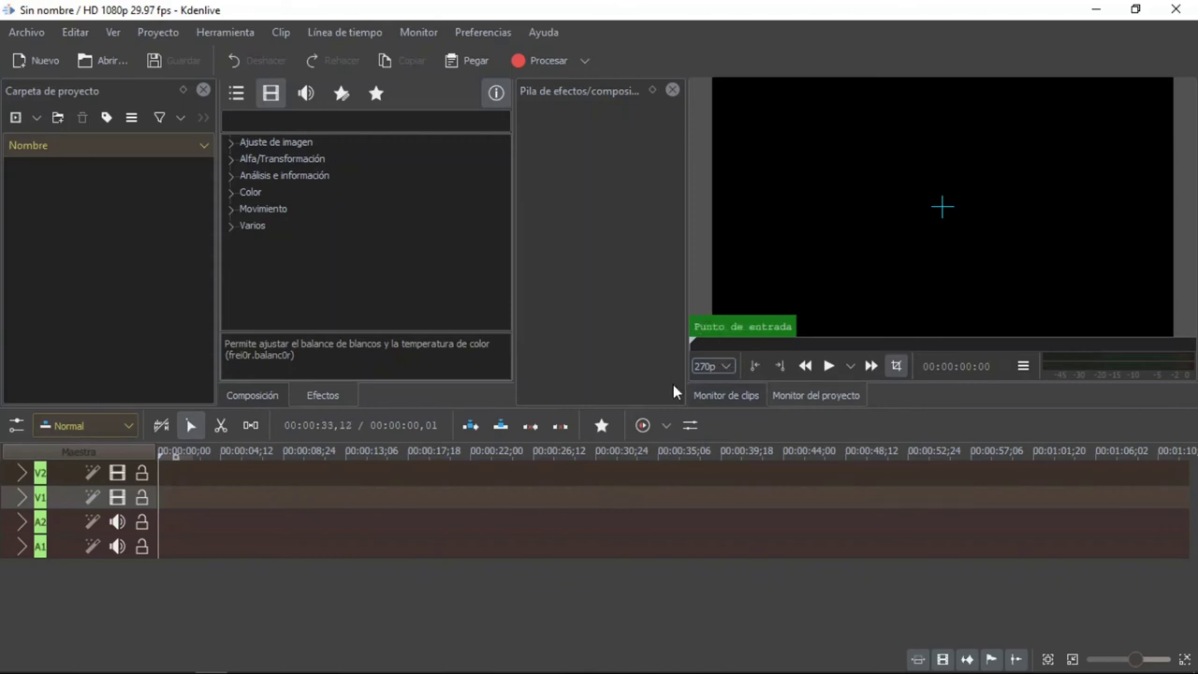
click(726, 371)
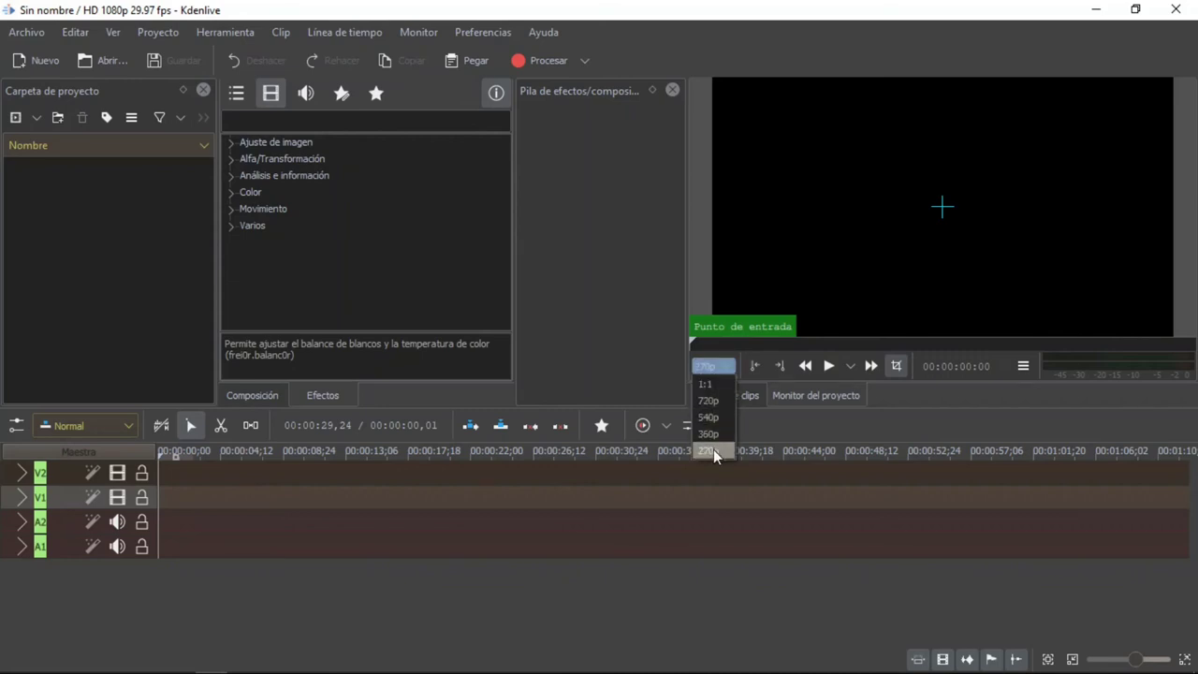
click(728, 366)
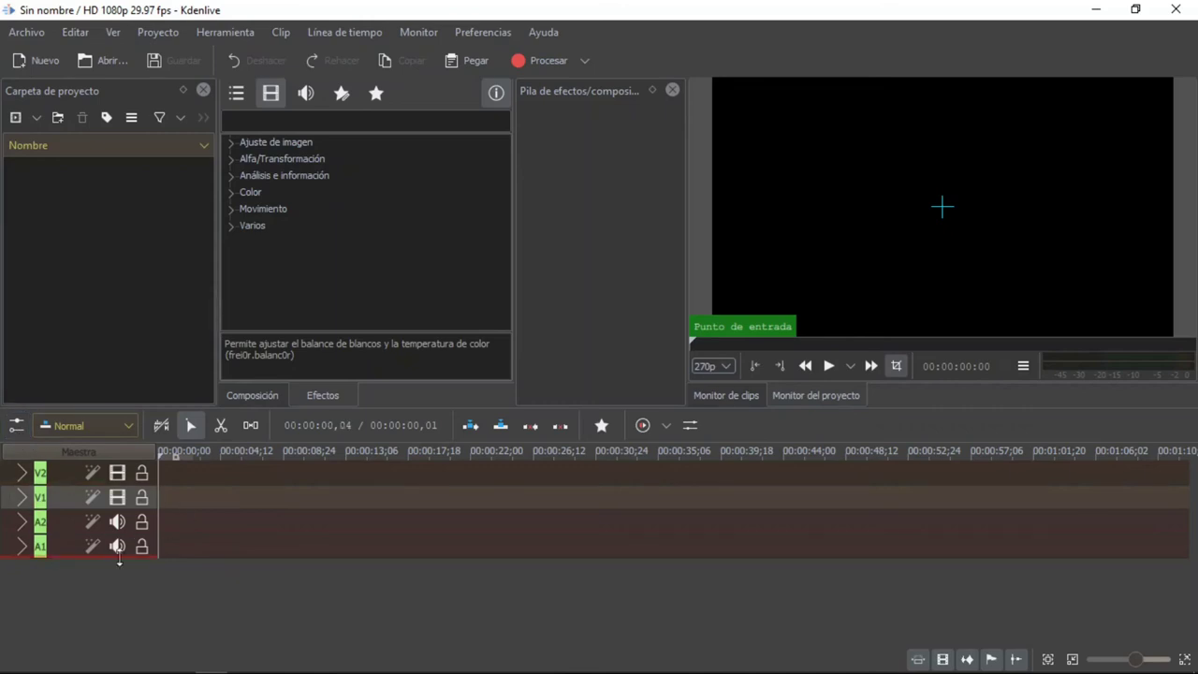
Try the Pistas de audio separadas and Pistas de audio intercaladas track arrangements in the timeline.
click(16, 425)
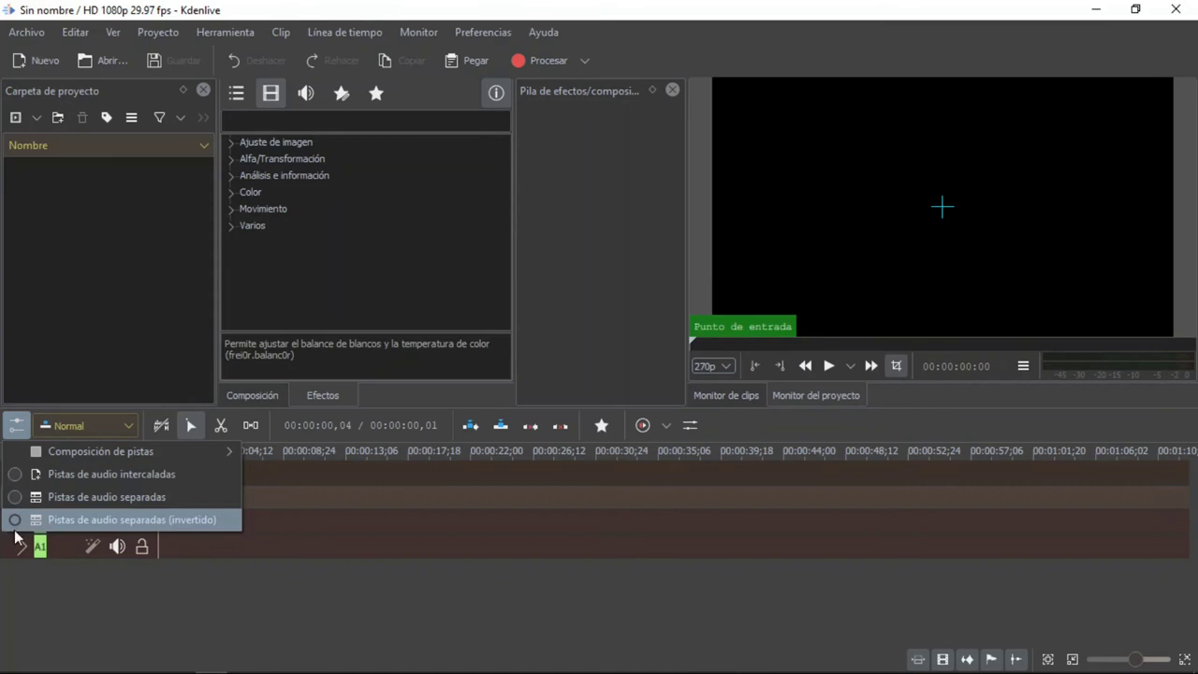
click(80, 579)
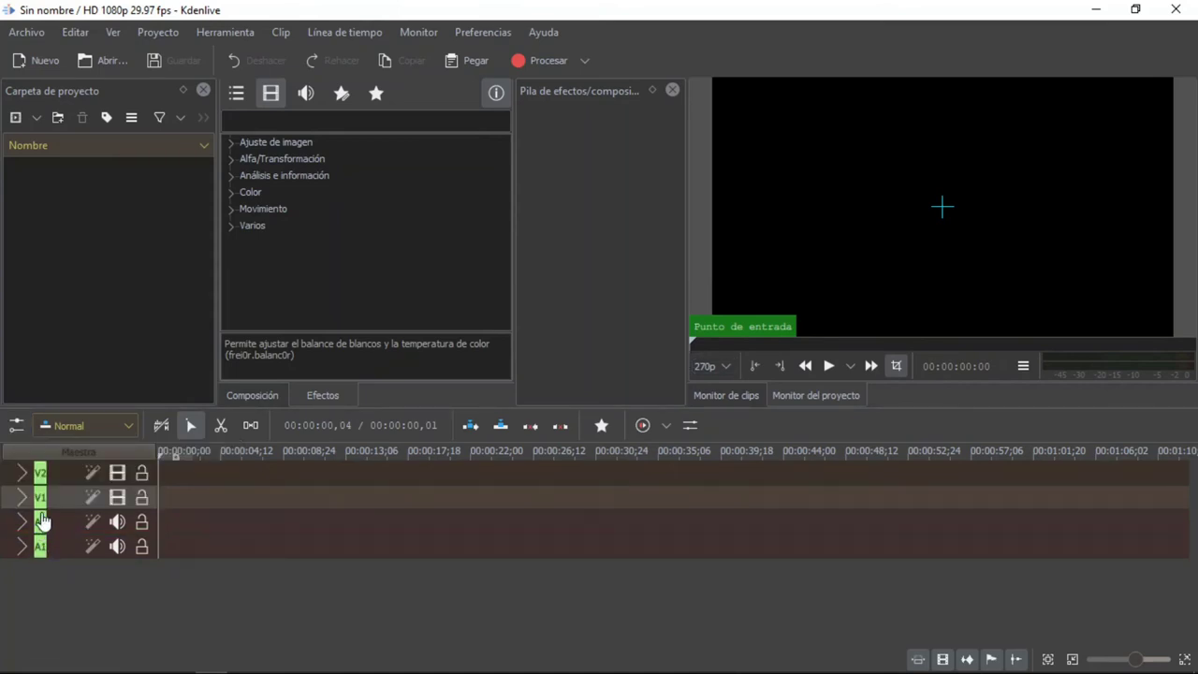
click(16, 424)
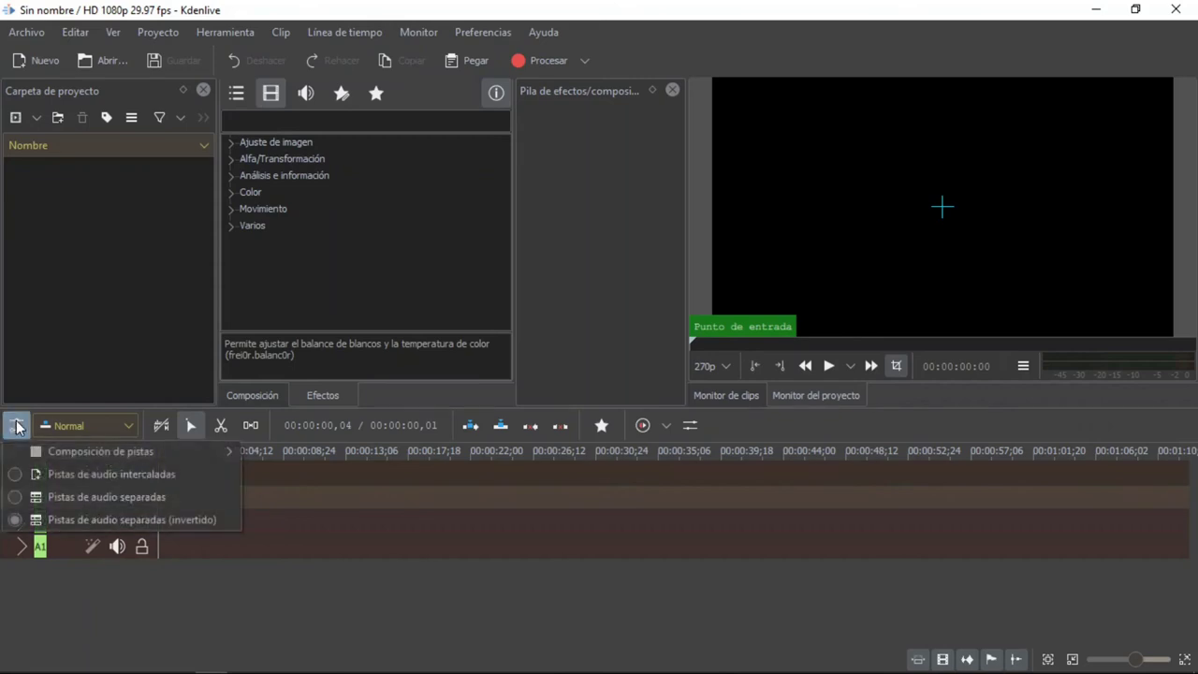
click(46, 503)
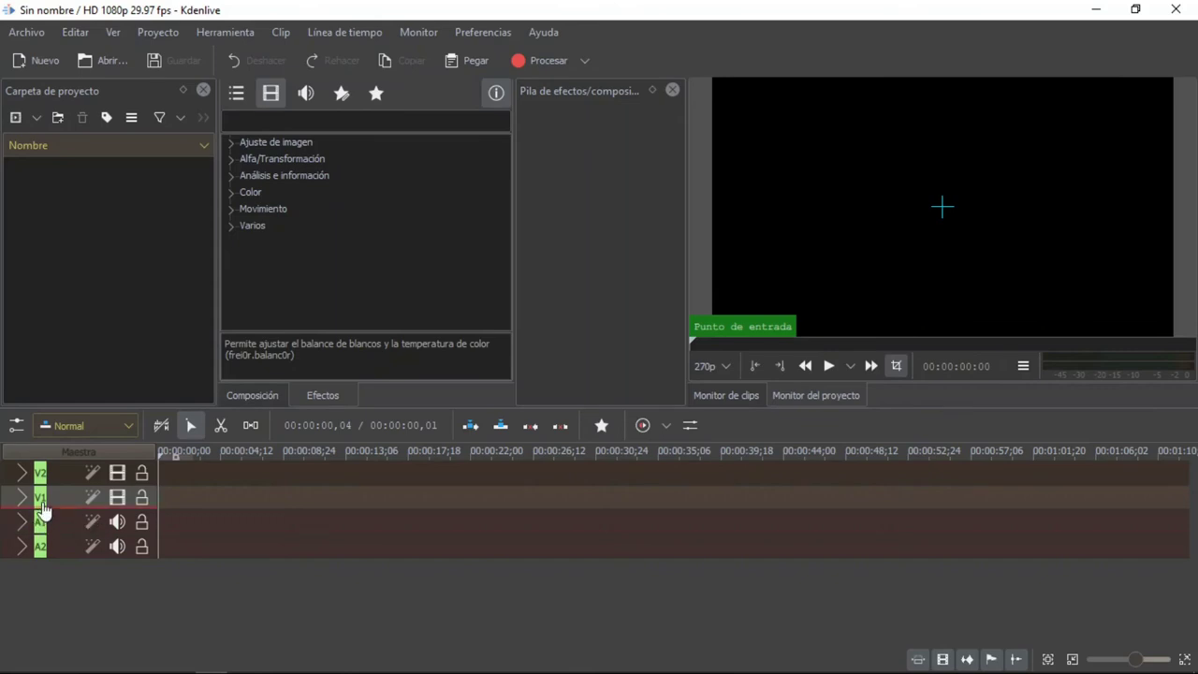
click(16, 425)
click(44, 474)
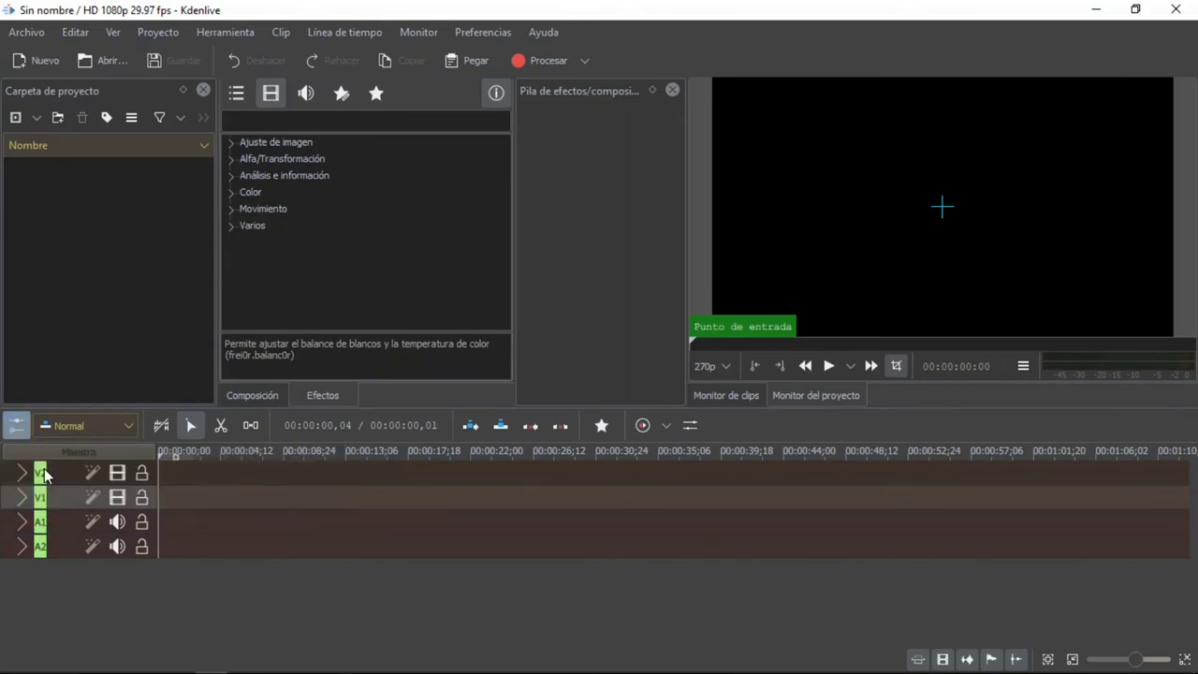
Set the timeline's track arrangement to Pistas de audio separadas (invertido).
click(16, 425)
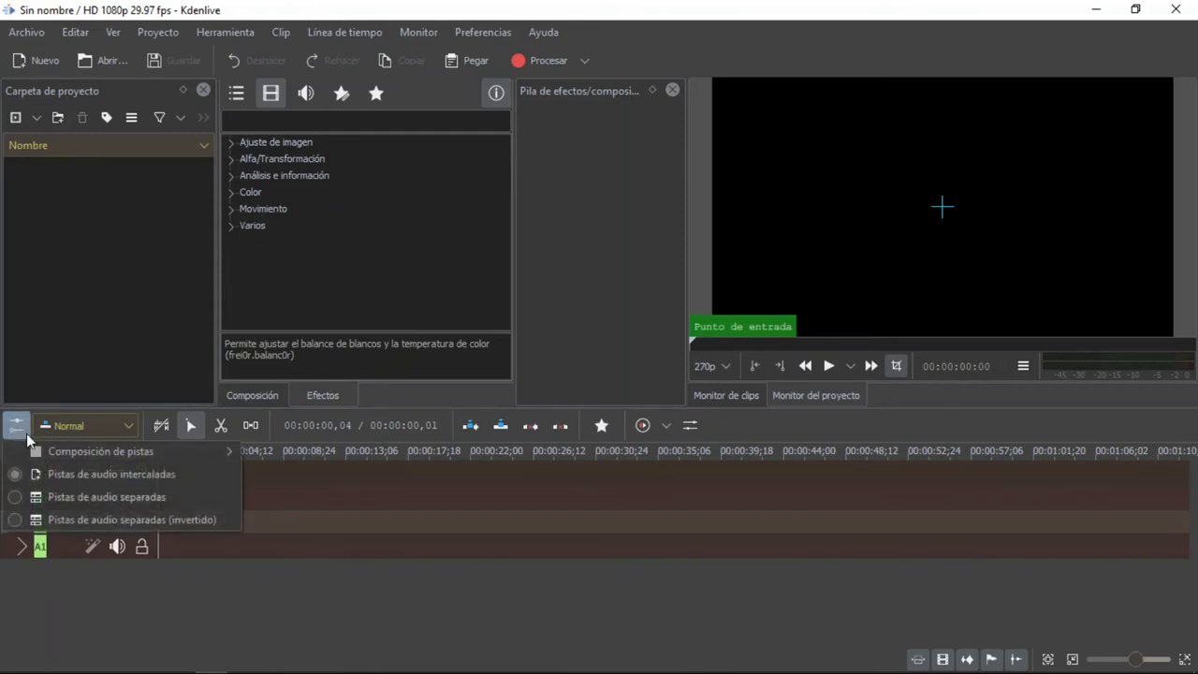
click(53, 522)
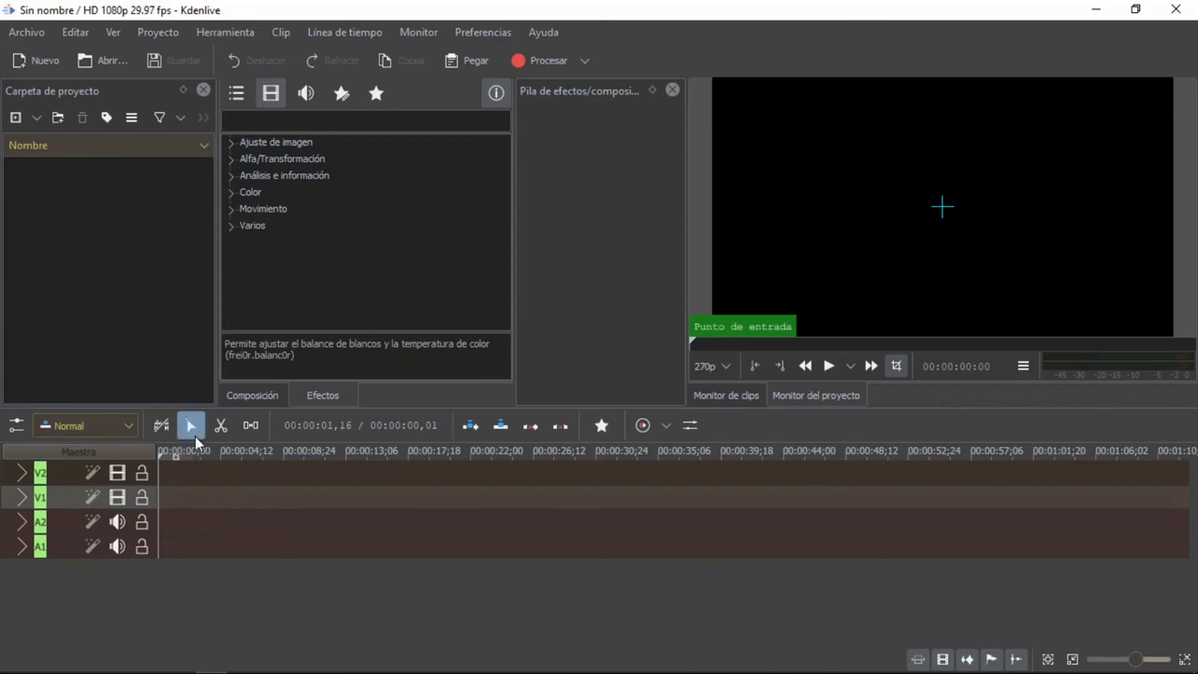
Review the project bin's options for adding clips, filtering by colour or star rating, and changing the view.
click(224, 428)
mouse_move(1132, 661)
mouse_down()
mouse_move(1105, 664)
mouse_move(1118, 660)
mouse_up()
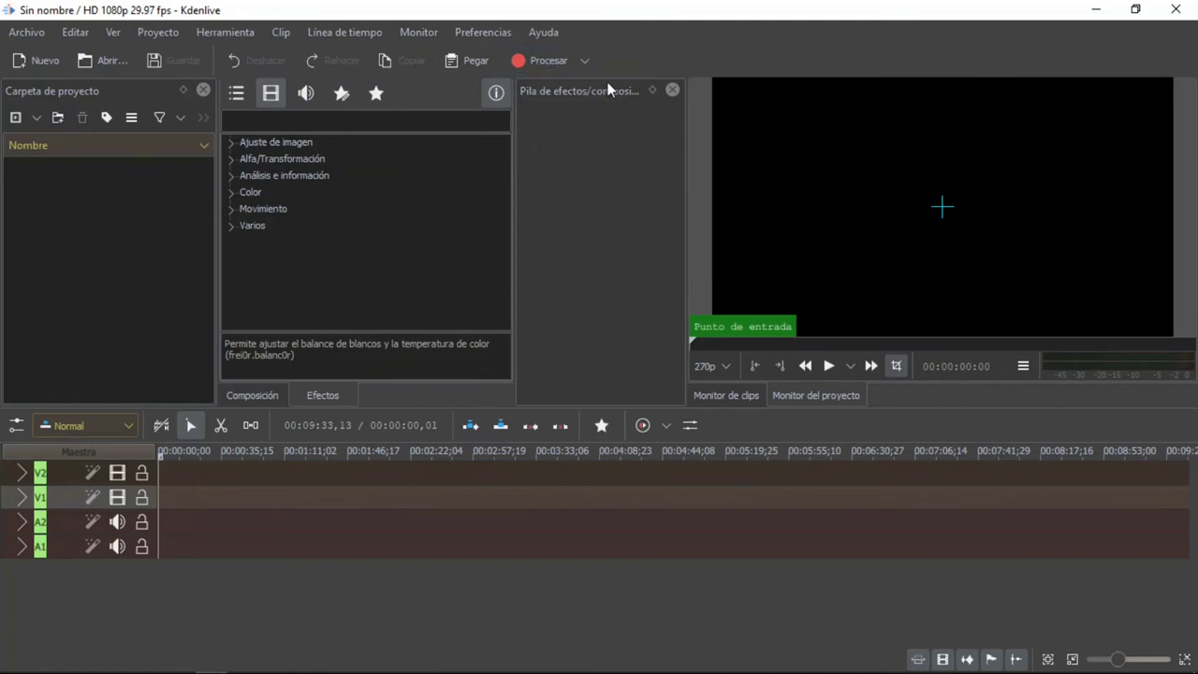
click(36, 119)
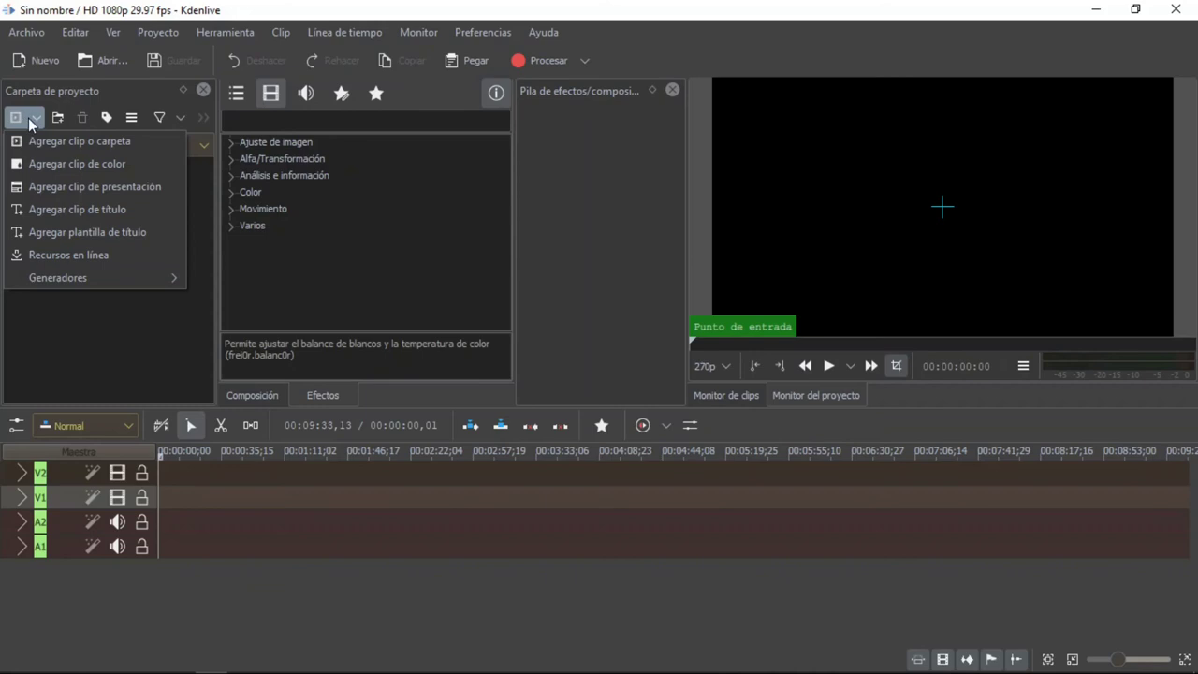
click(107, 98)
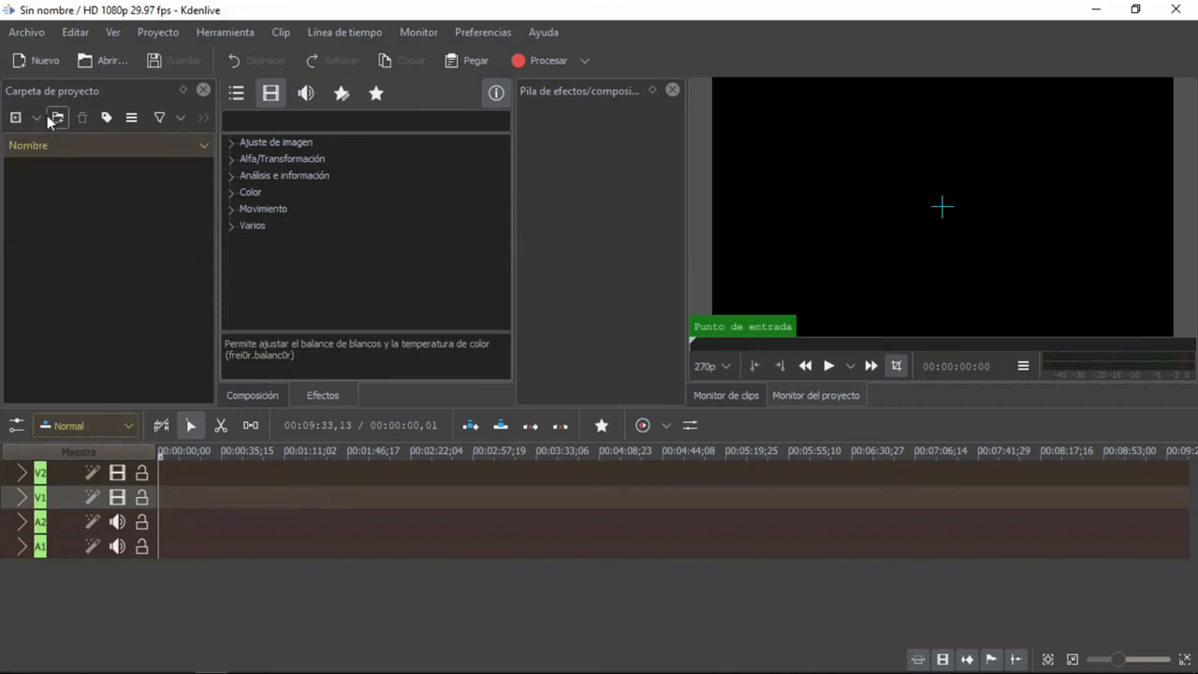
click(180, 119)
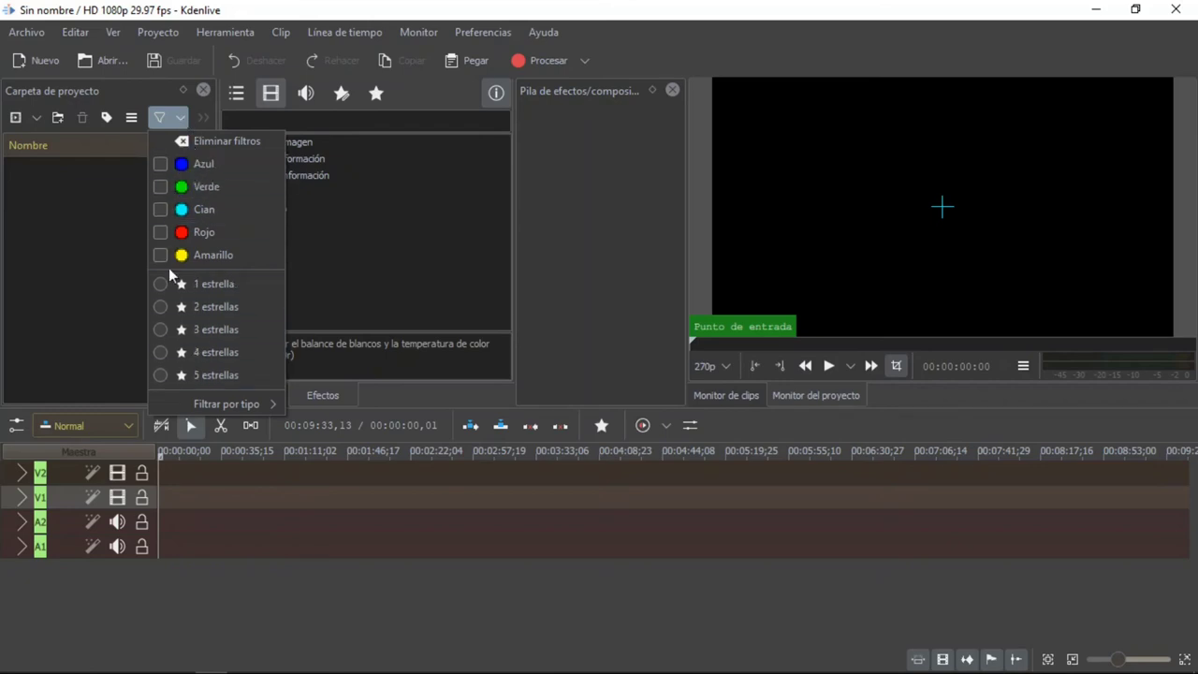
click(178, 117)
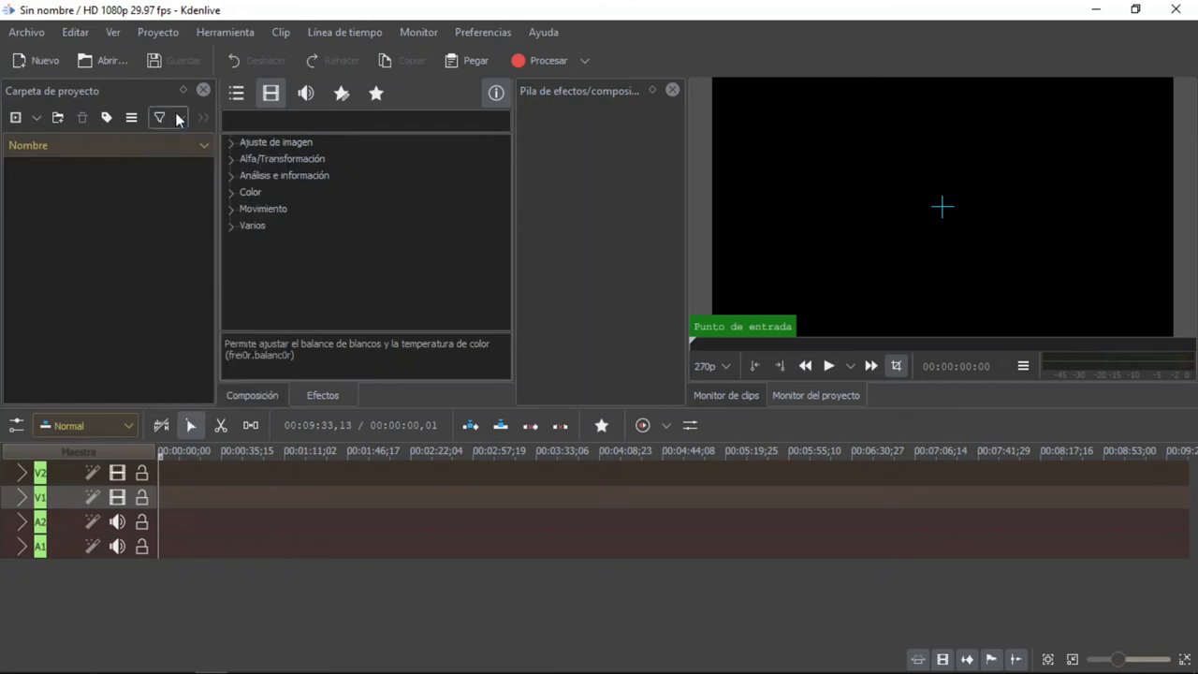
click(131, 118)
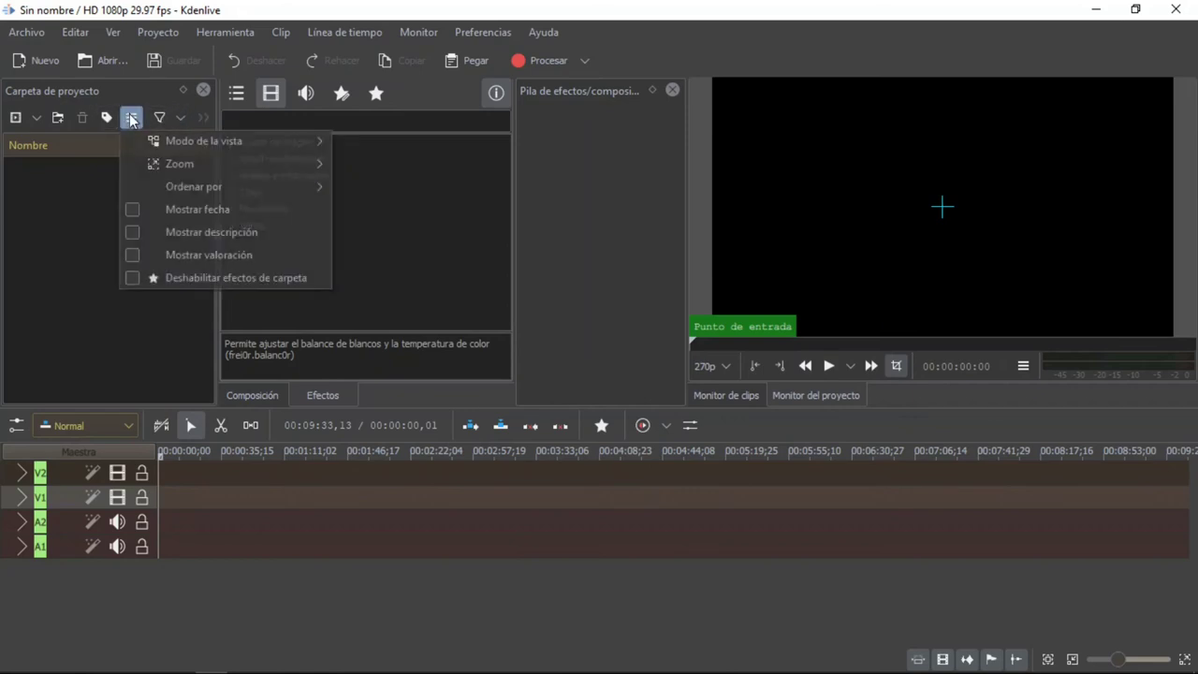
click(131, 118)
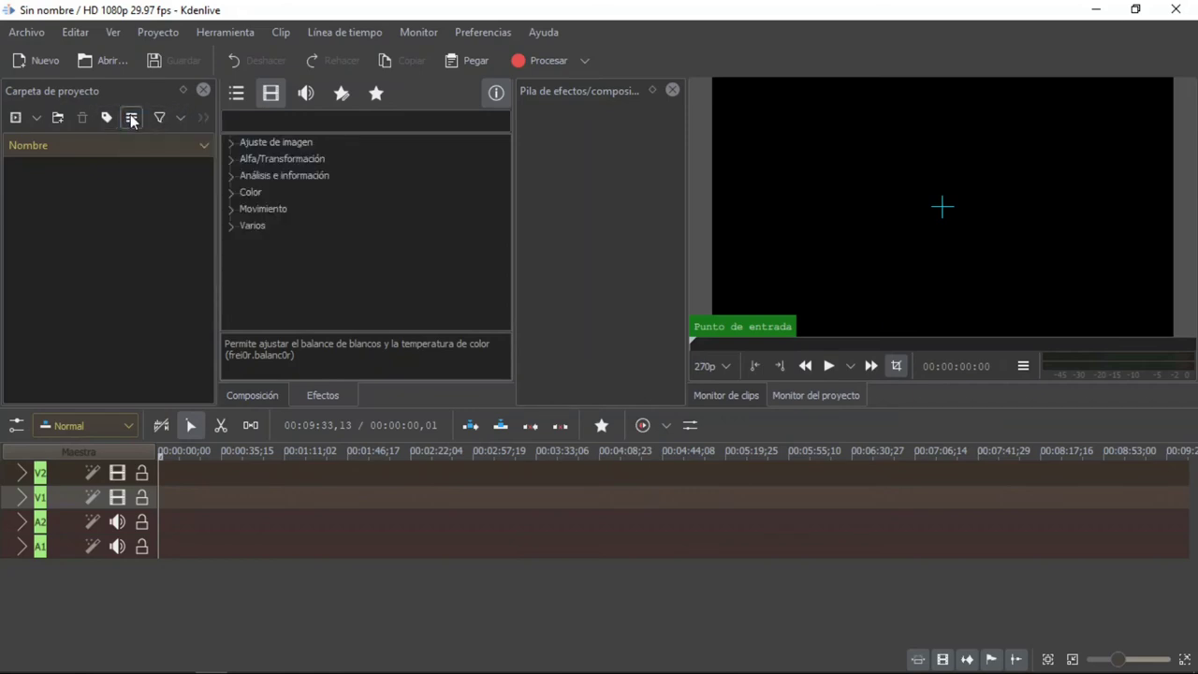
Open the Contador generator to create a new countdown clip for the project bin.
click(36, 119)
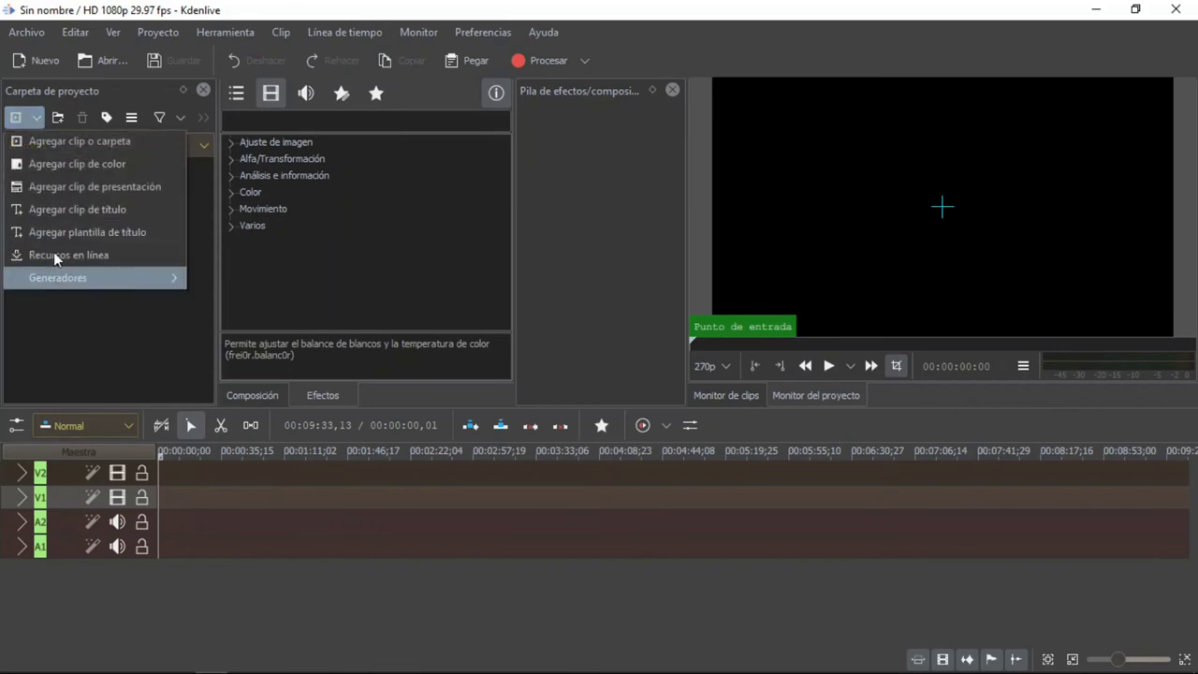
mouse_move(92, 278)
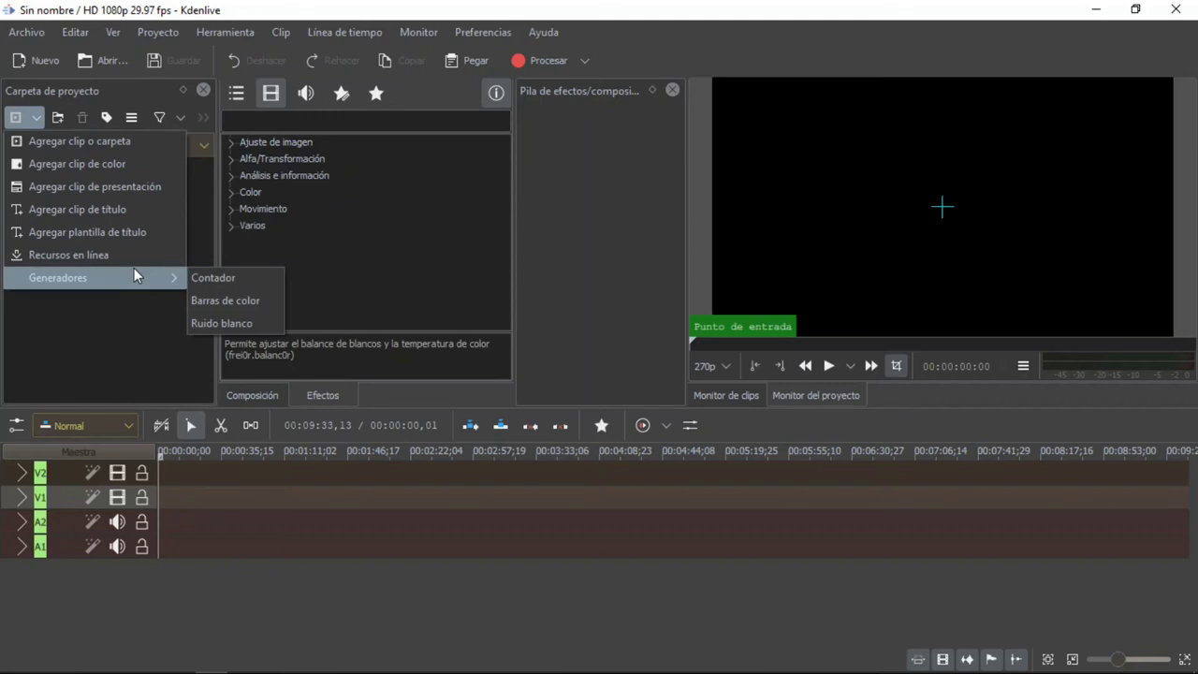
click(217, 281)
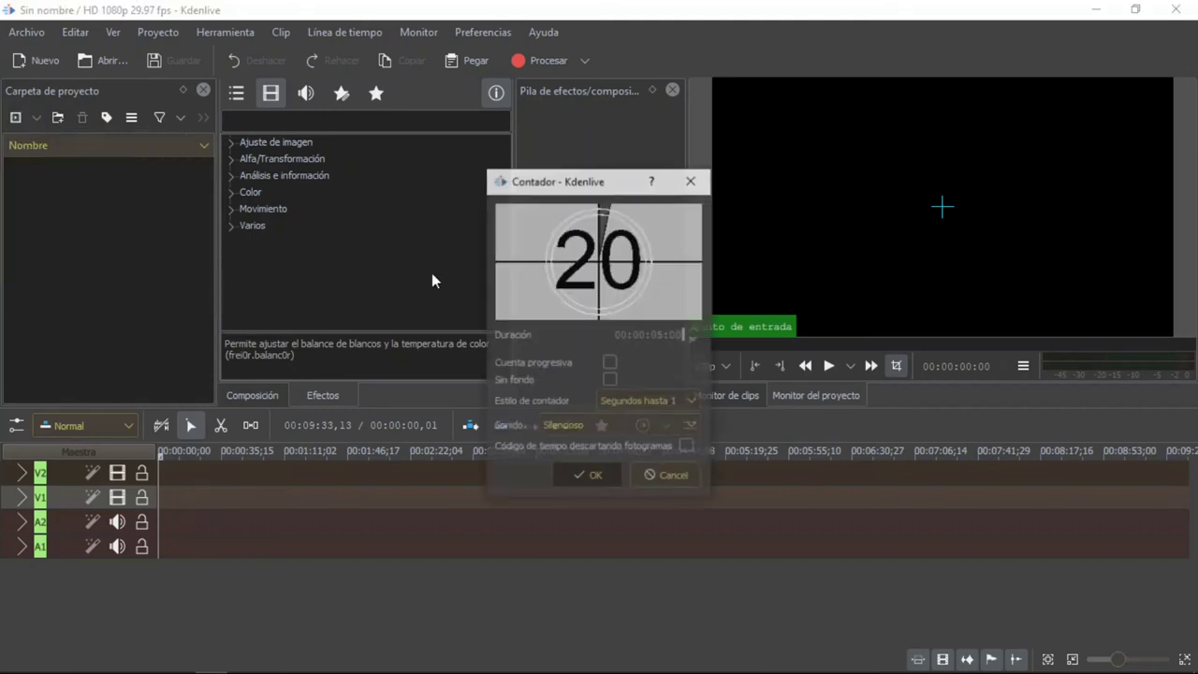
Try the Reloj, Código de tiempo and Fotogramas counter styles, and return the style to Segundos hasta 1.
click(648, 401)
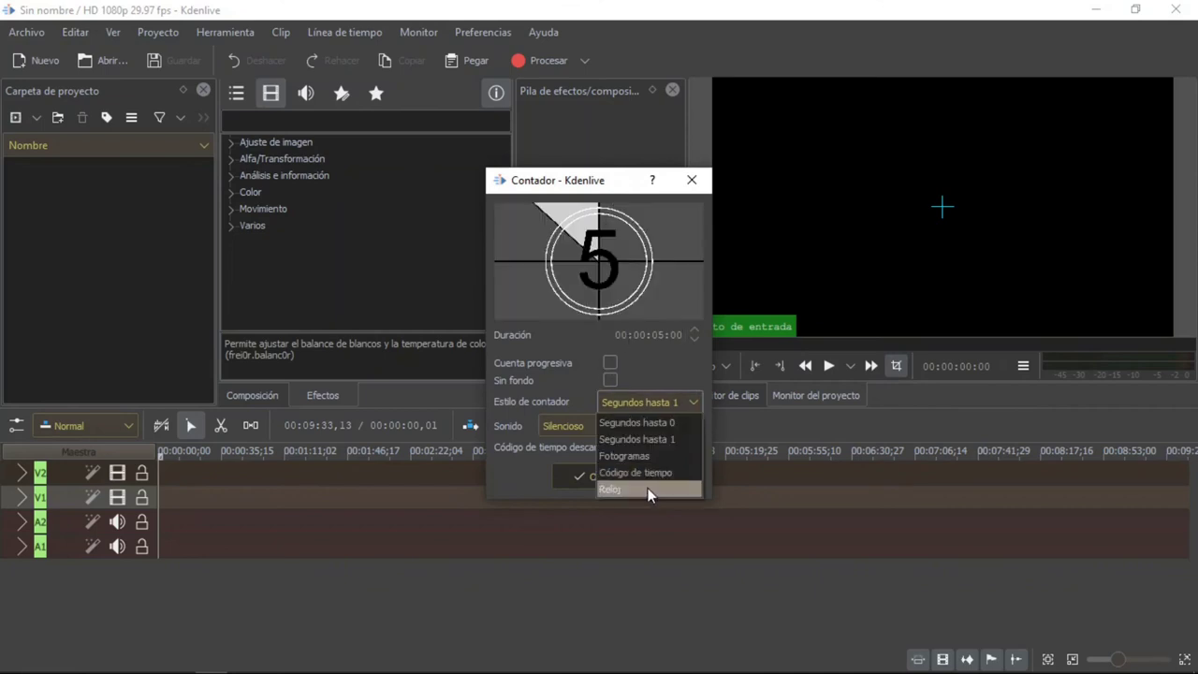
click(649, 488)
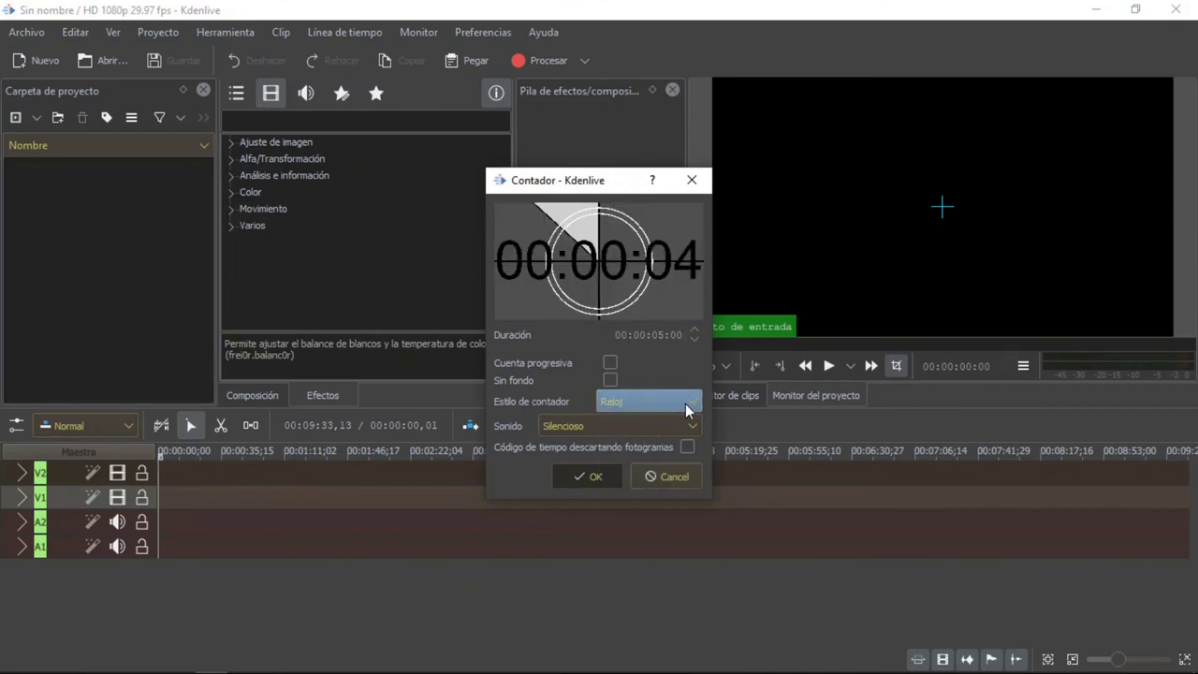
click(686, 403)
click(664, 470)
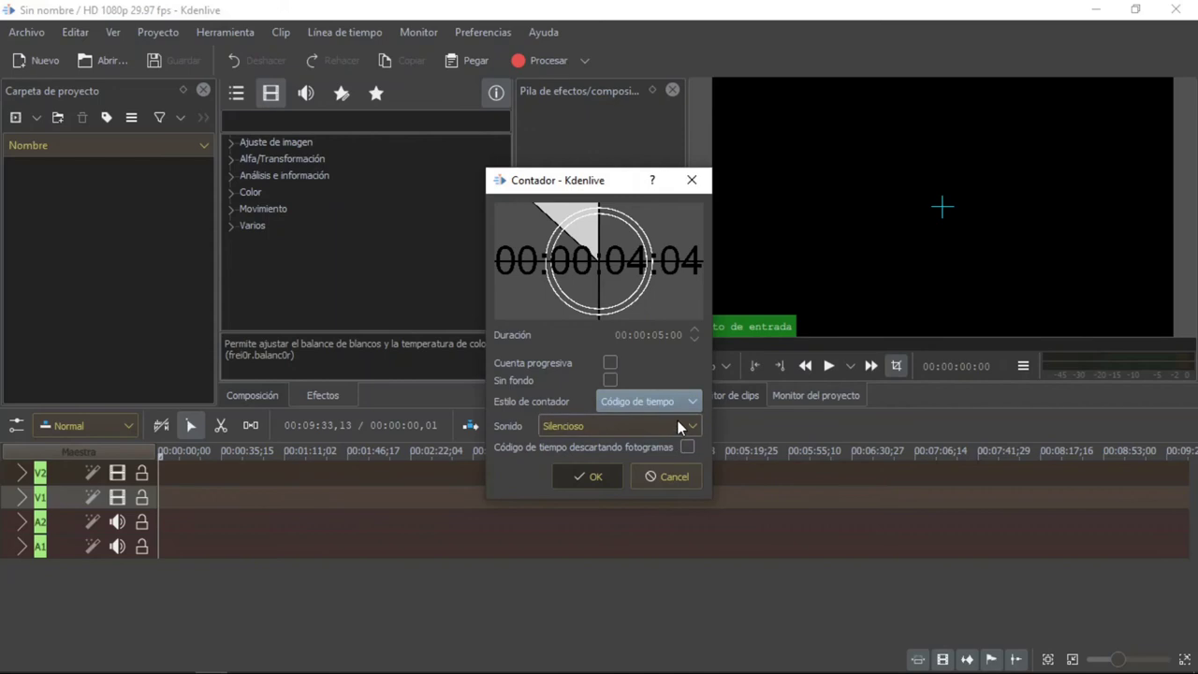
click(686, 403)
click(655, 455)
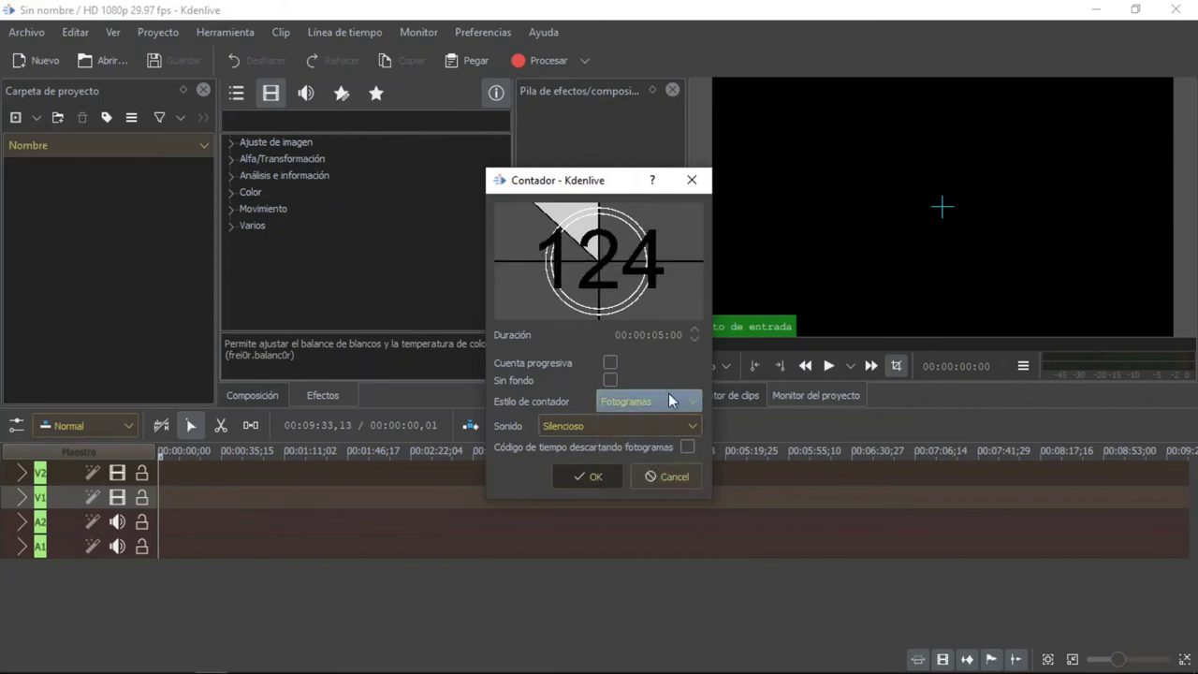
click(670, 409)
click(651, 439)
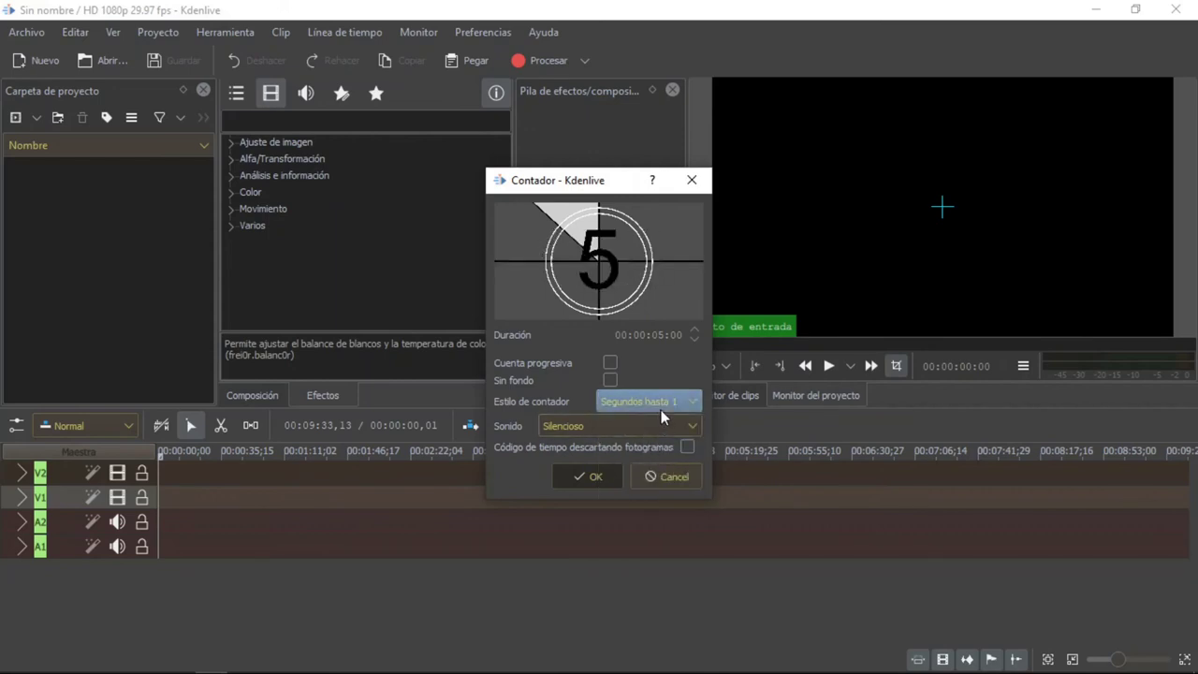
Set the counter's sound to Señal de 1kHz en cada segundo and save the clip as hhhh.mlt in Vídeos.
click(618, 431)
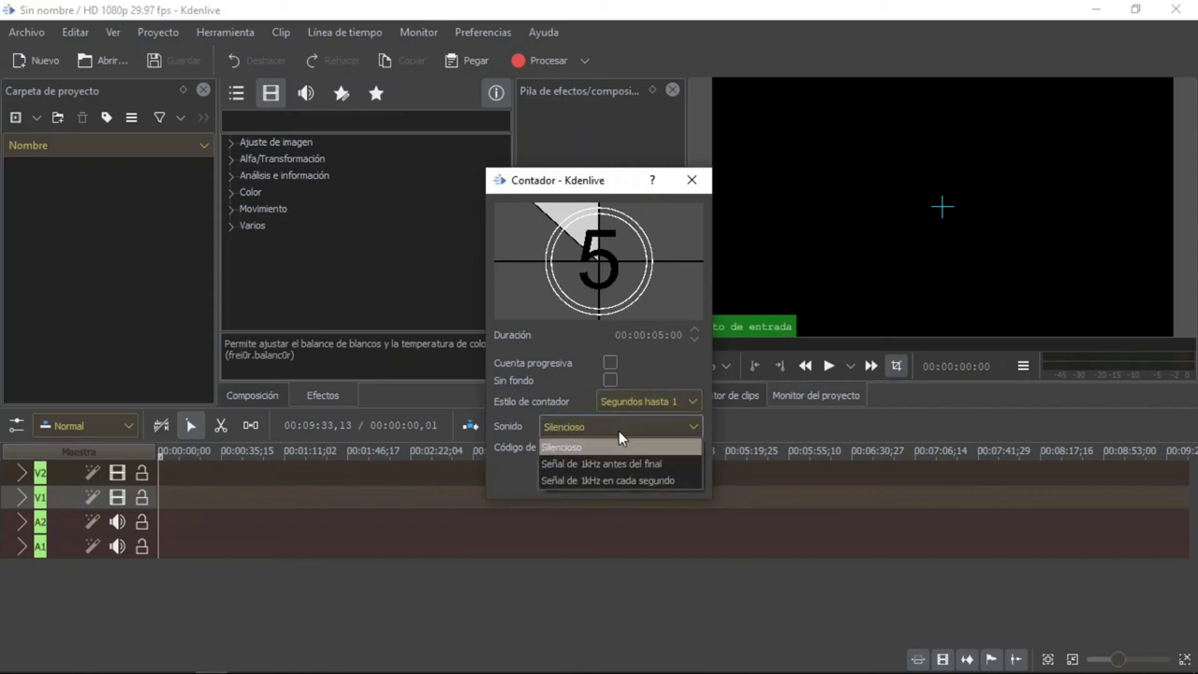
click(629, 481)
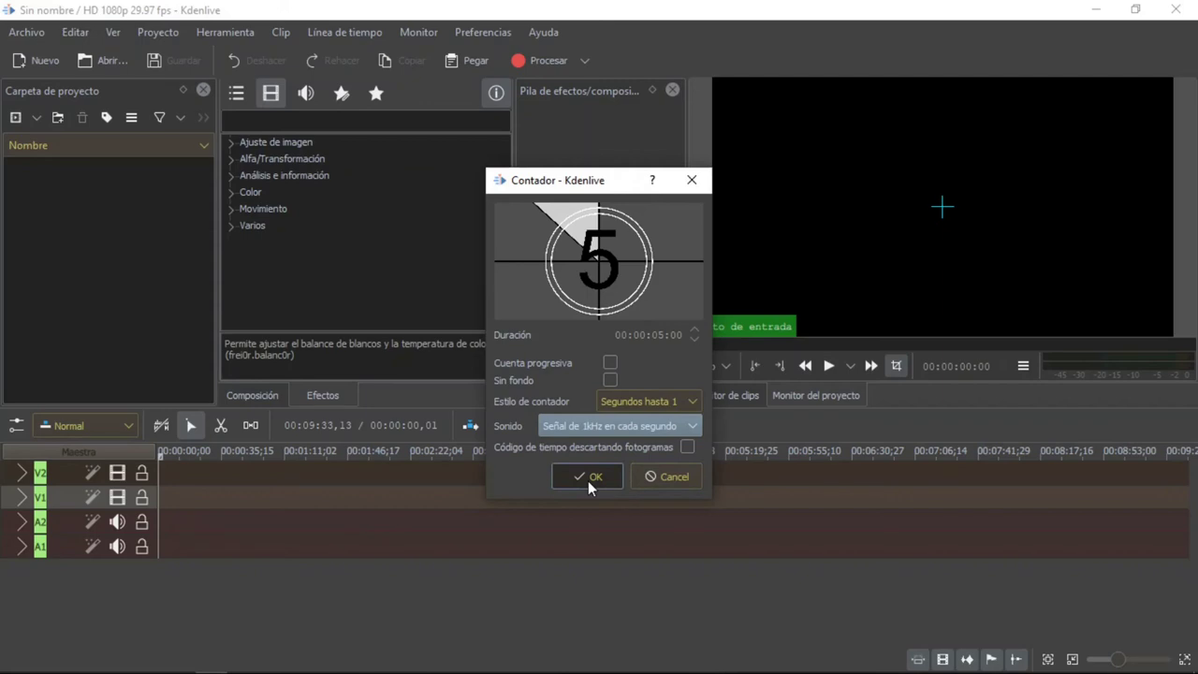
click(590, 479)
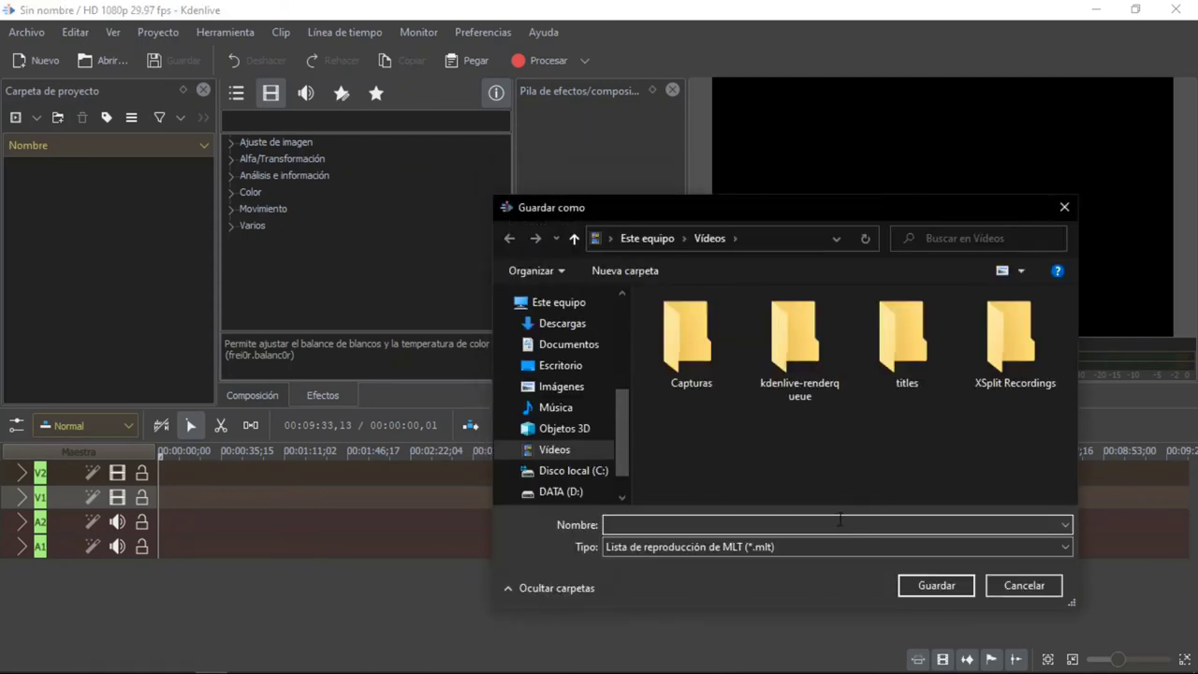
click(918, 585)
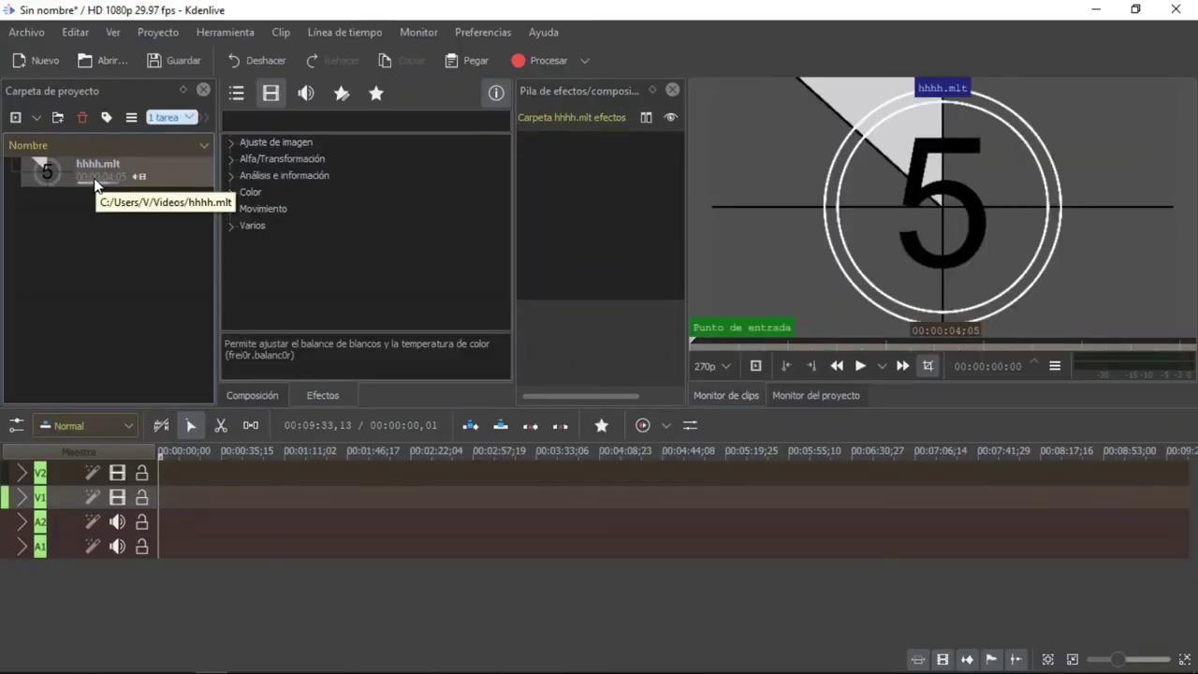
Play the countdown clip in the clip monitor and compare that view with the project monitor.
click(858, 366)
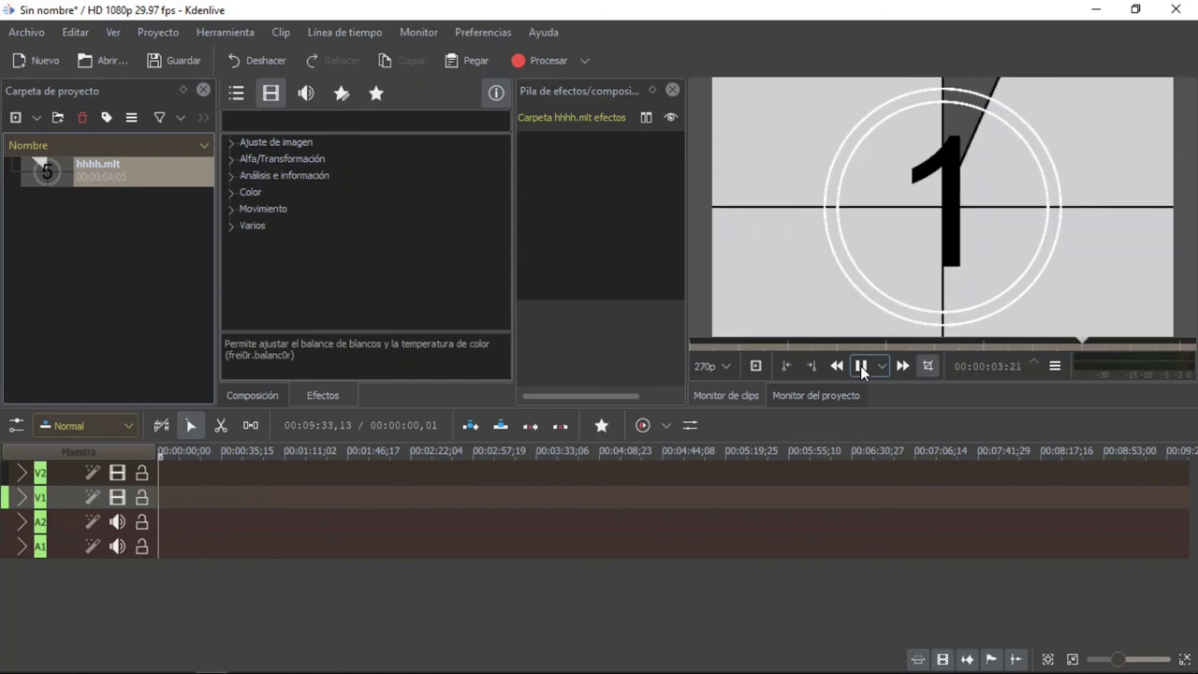
click(860, 366)
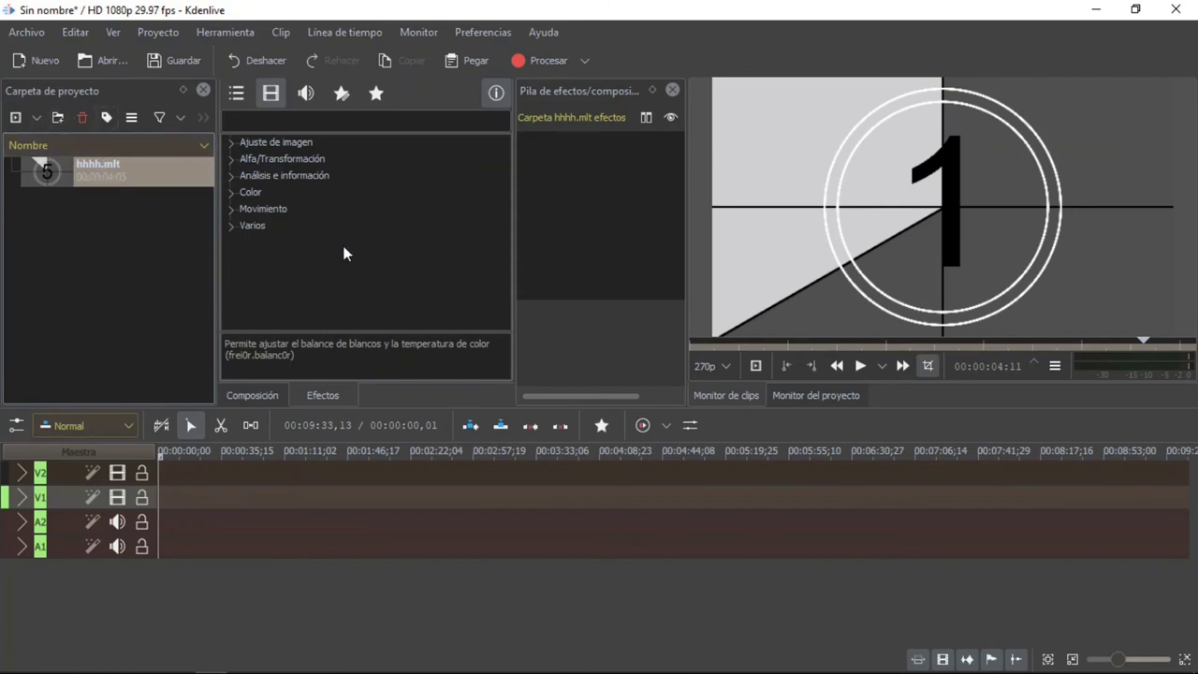
click(815, 396)
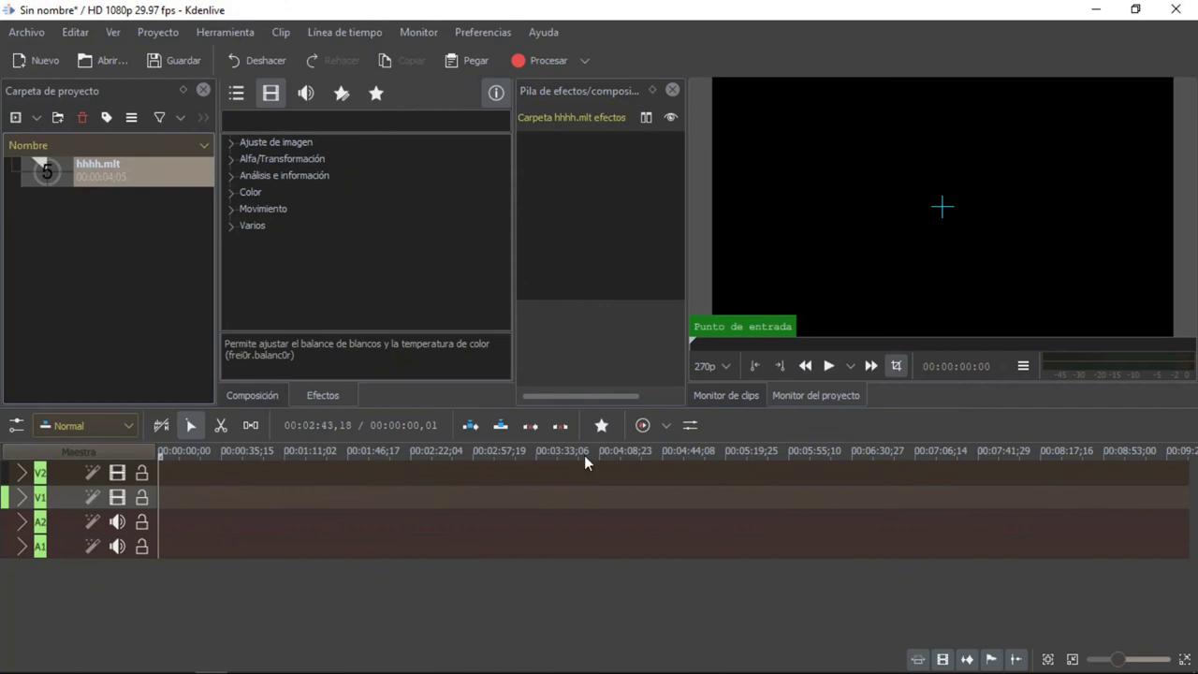
click(741, 396)
click(781, 394)
Place hhhh.mlt on track V1 near the timeline's start and preview it in the project monitor.
drag(117, 178, 181, 497)
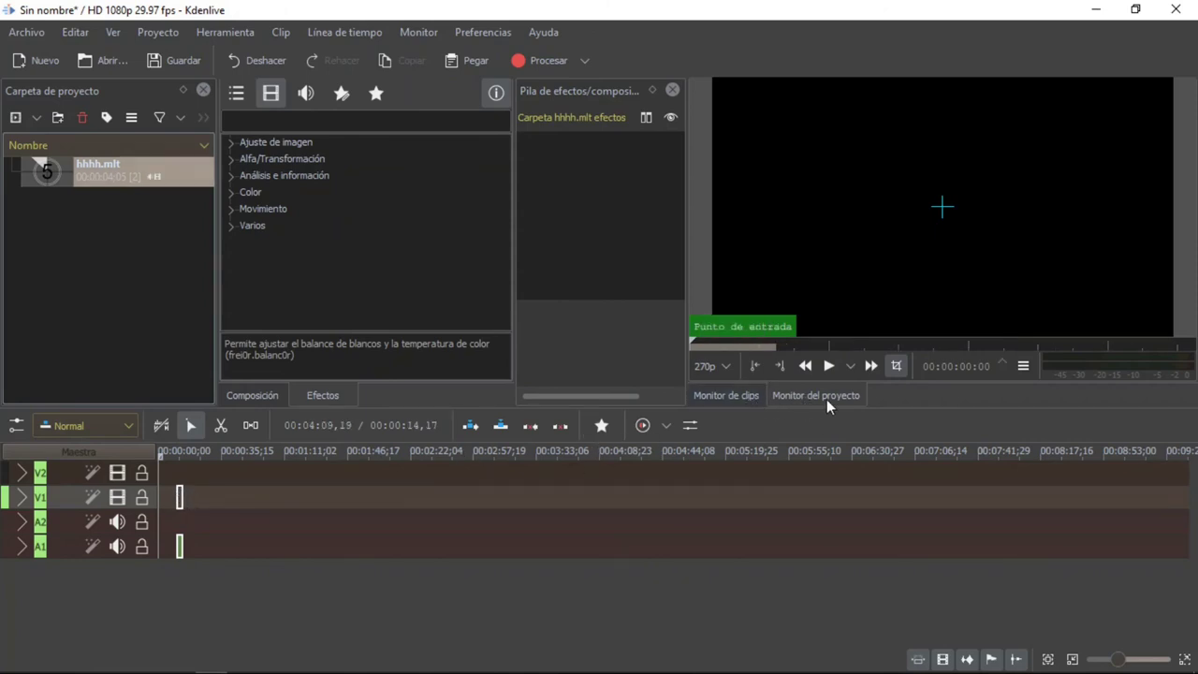
click(177, 451)
key(space)
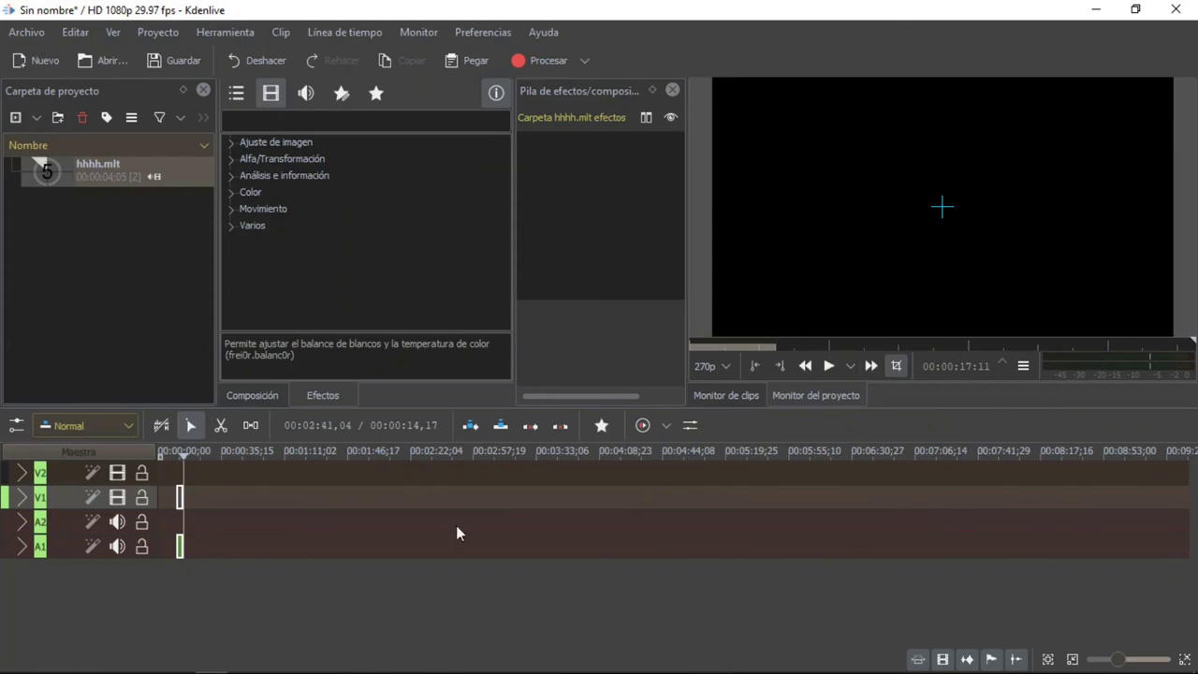
click(177, 452)
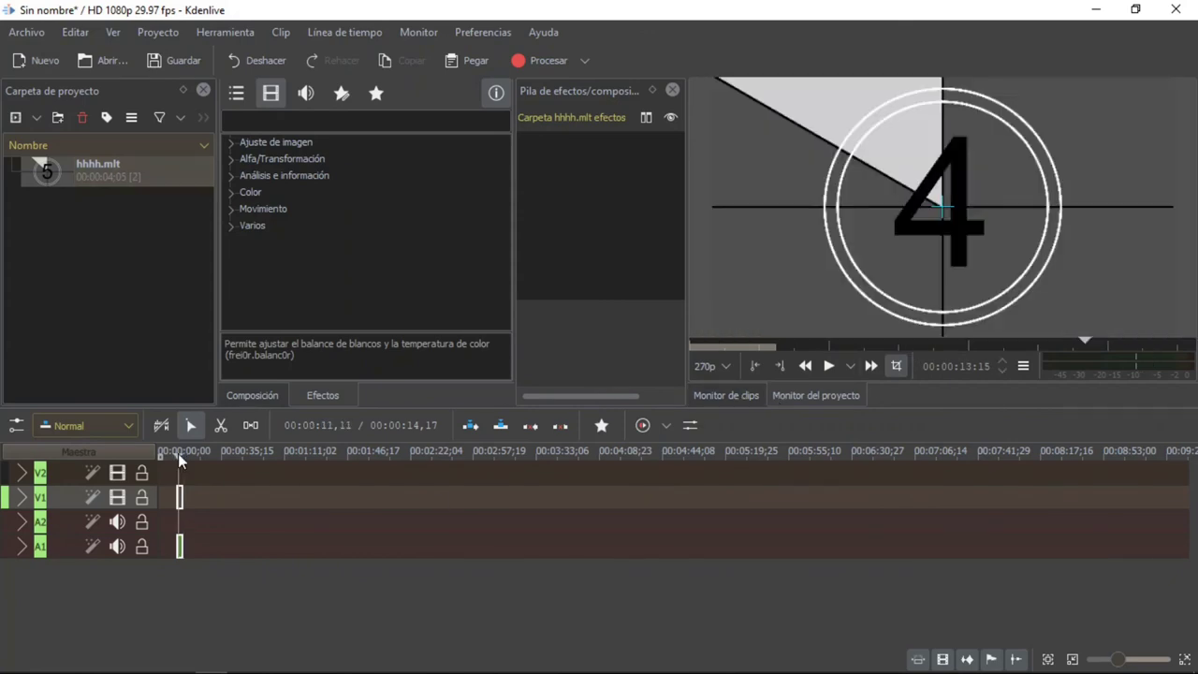
Try the Balance de blancos colour effect on the V1 clip, and remove it from the widened effect stack.
click(180, 506)
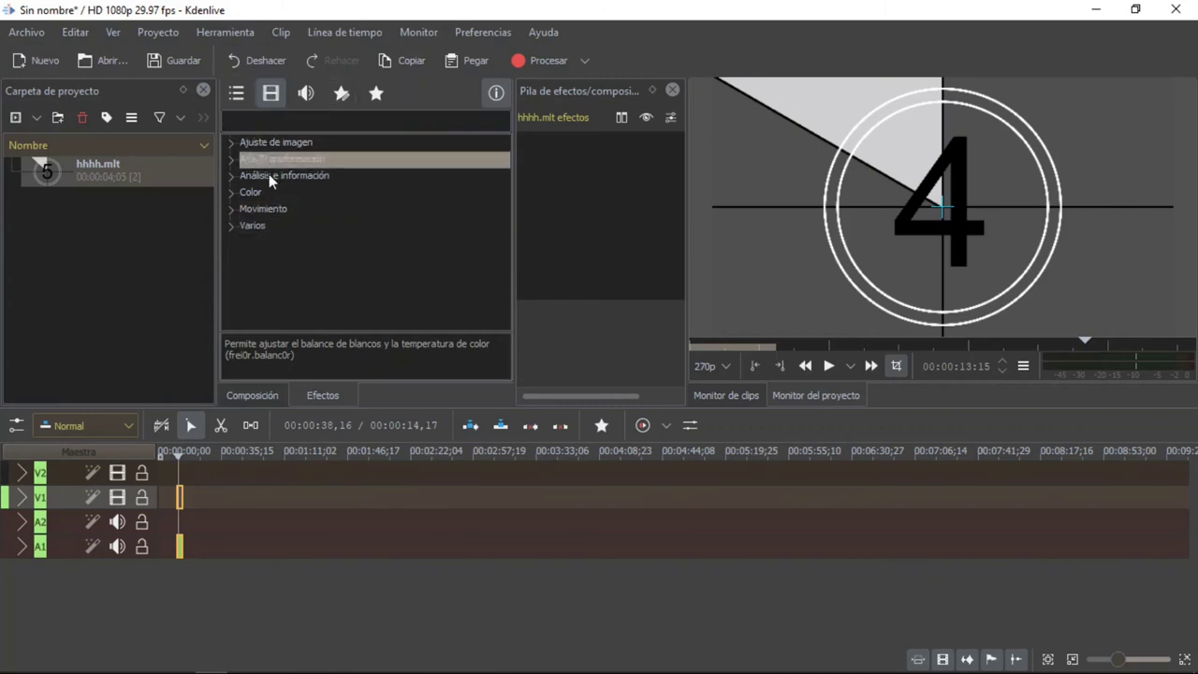
click(238, 191)
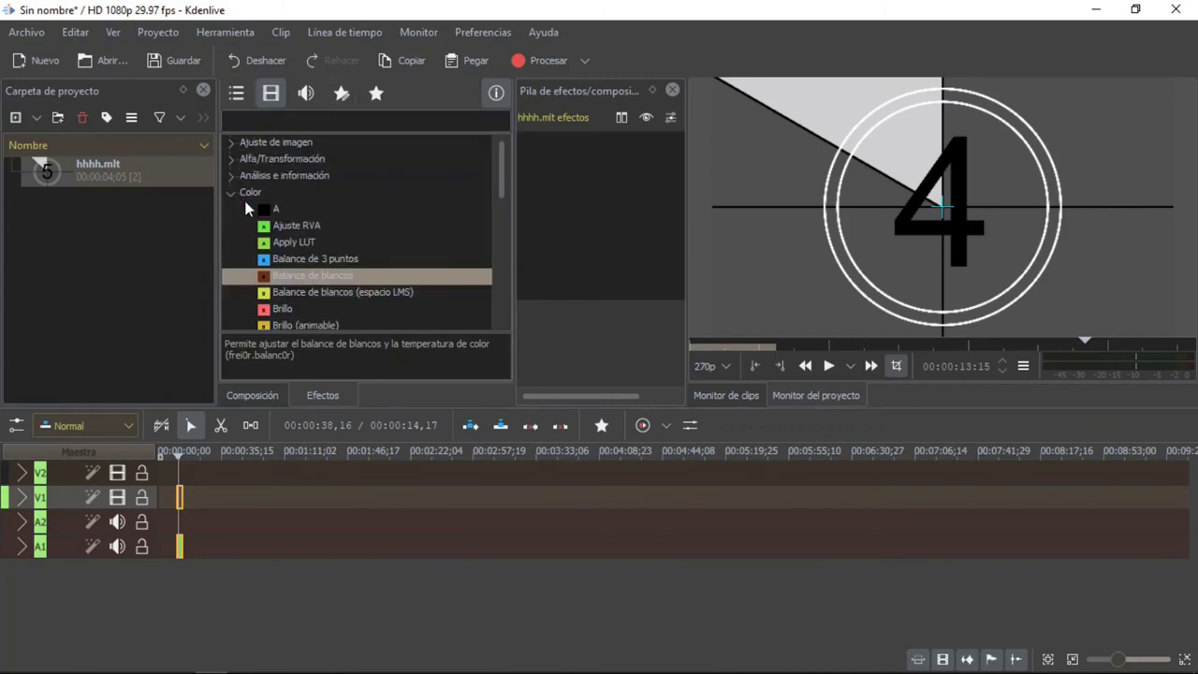
double_click(295, 274)
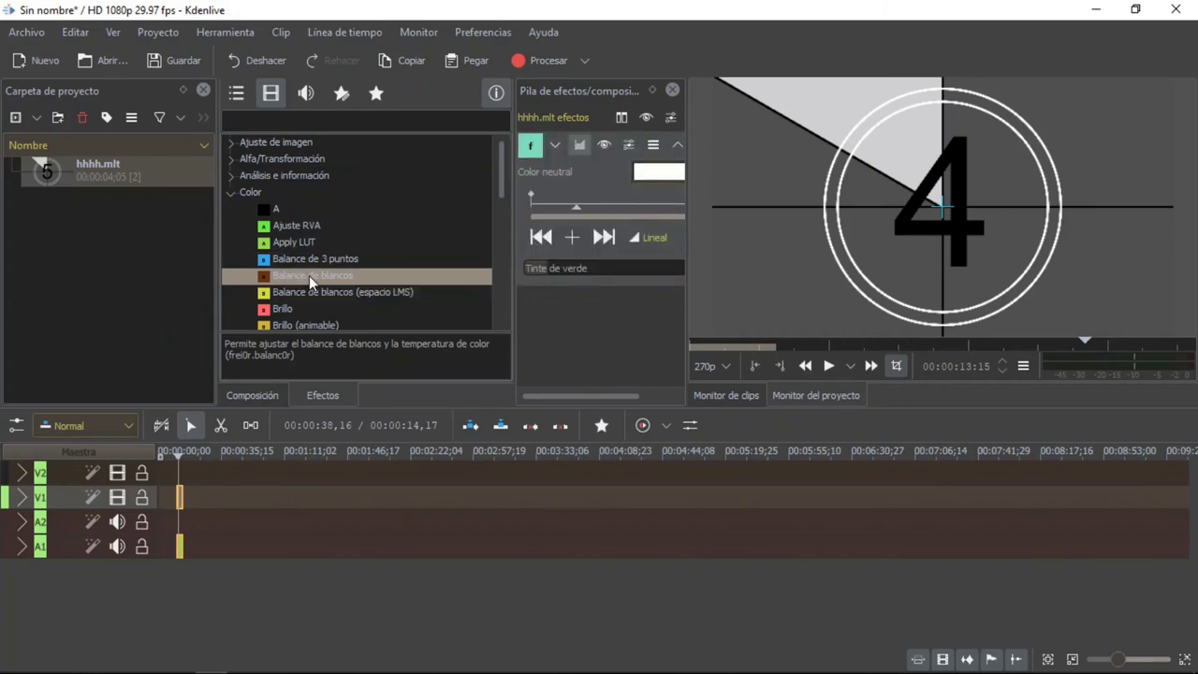
drag(515, 205, 439, 213)
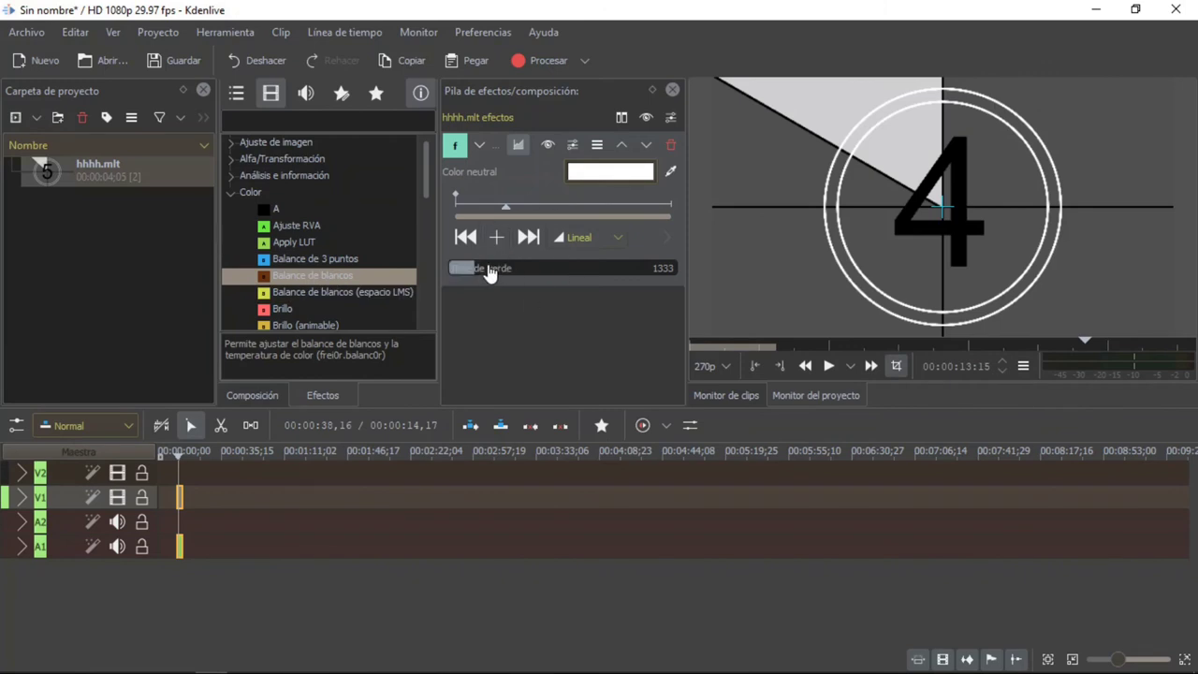
click(671, 143)
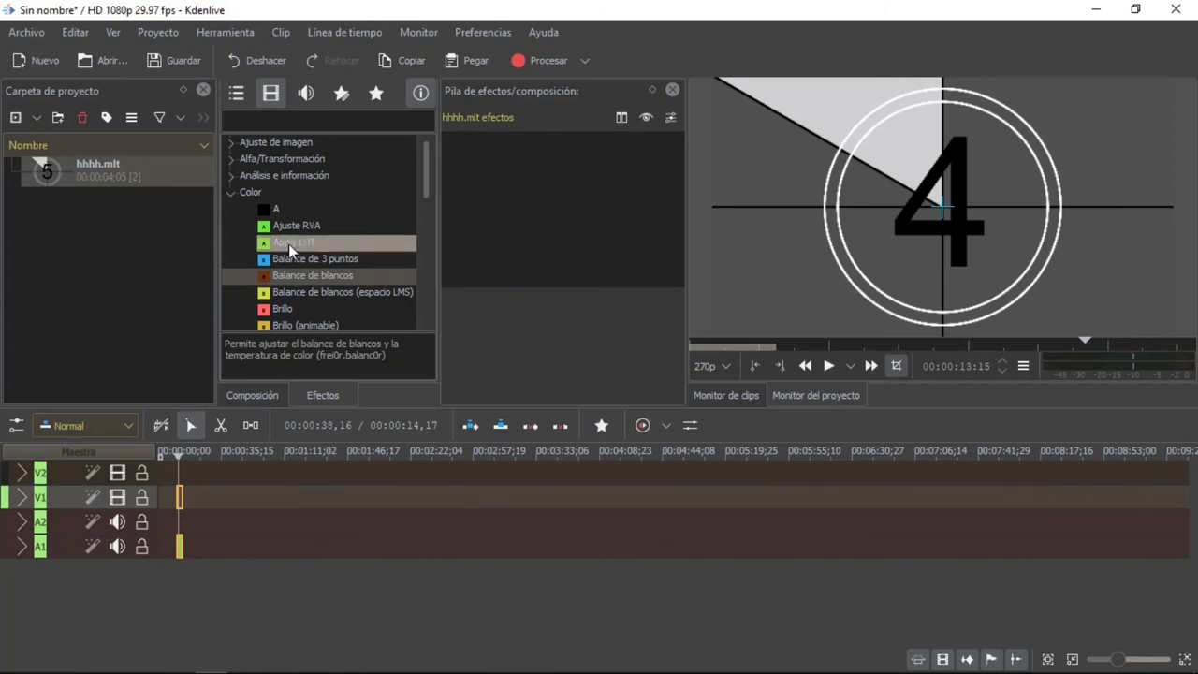
Readjust the widths of the project bin, the effects list and the effect/composition stack.
drag(215, 240, 211, 241)
drag(438, 219, 457, 216)
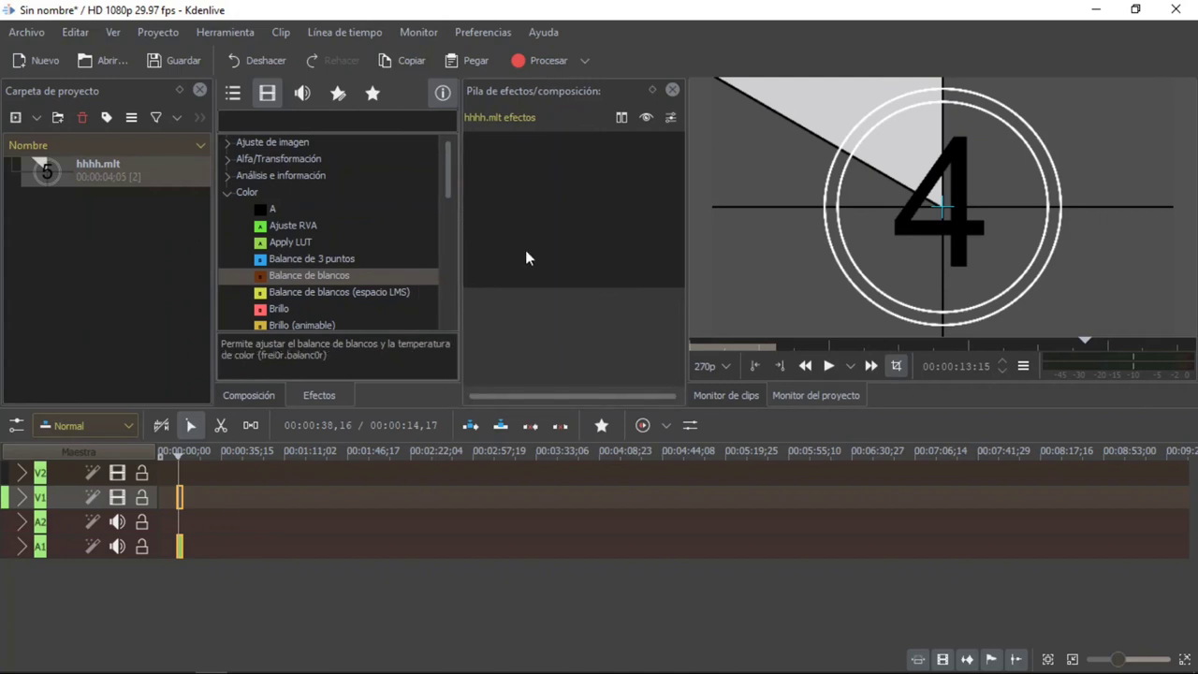
drag(214, 241, 231, 241)
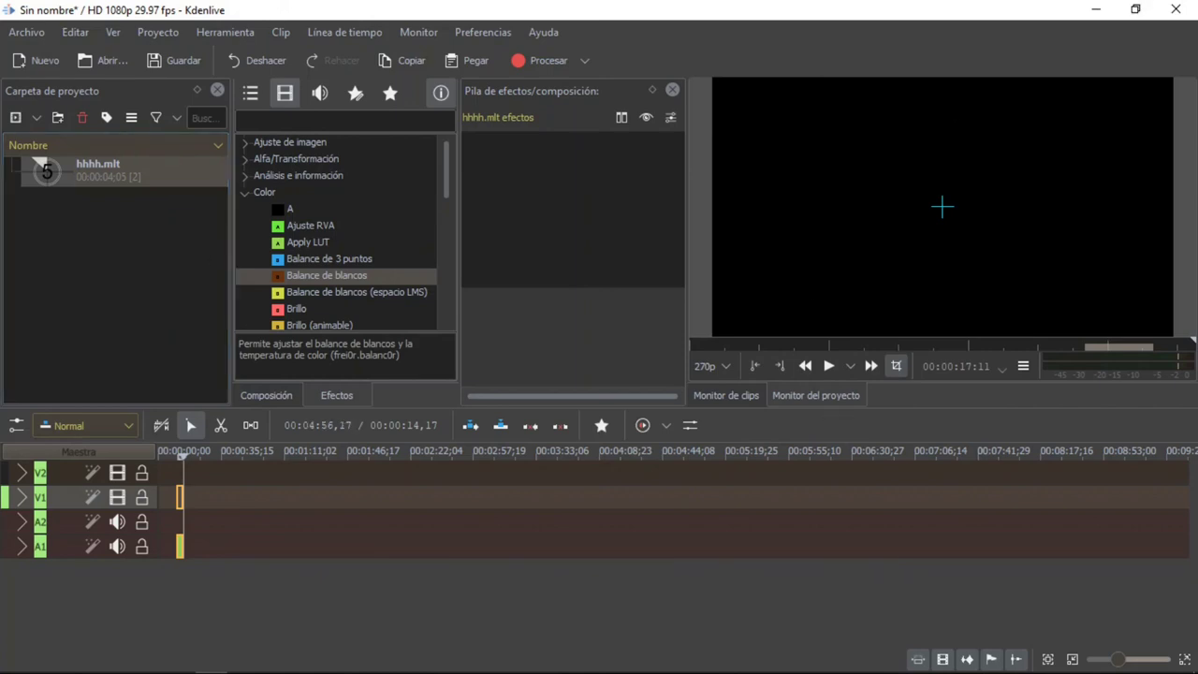
mouse_move(618, 670)
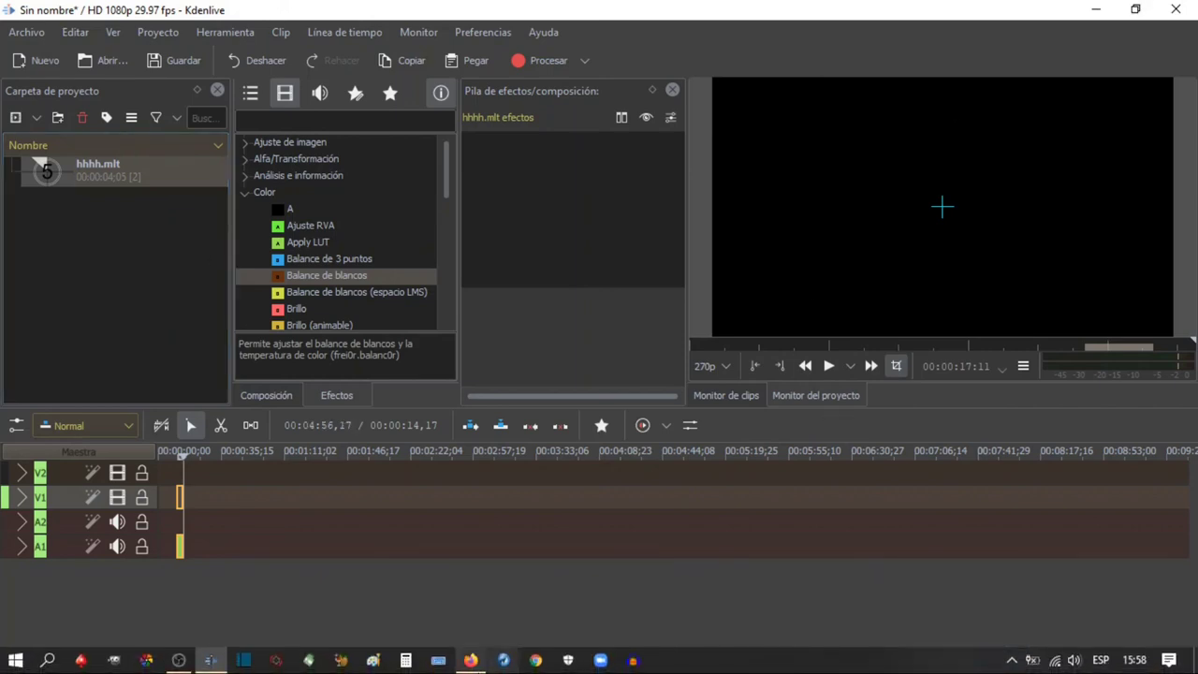
click(179, 662)
click(1021, 554)
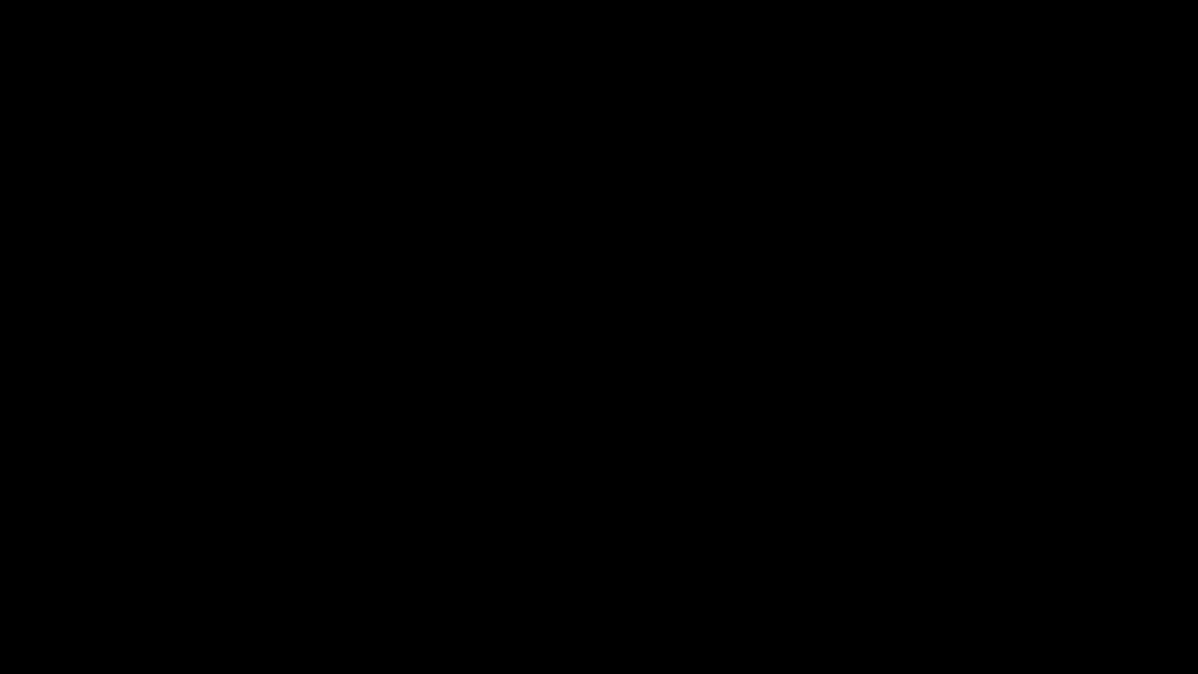